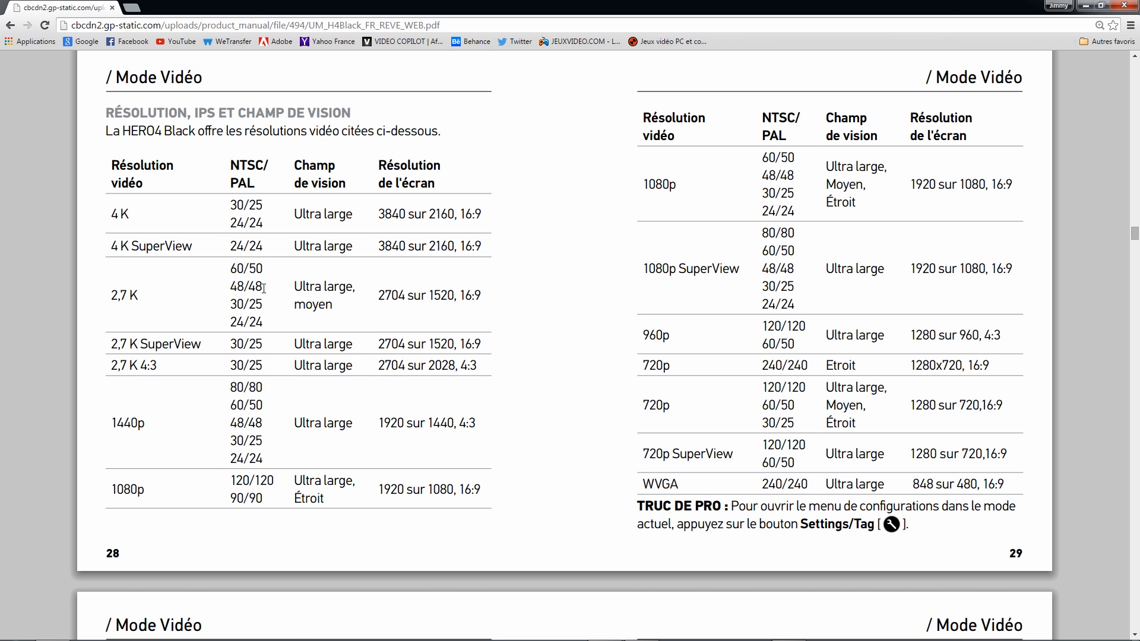
- Examine the video resolution, frame rate and field of view tables in the HERO4 Black manual
scroll(265, 289, "down", 2)
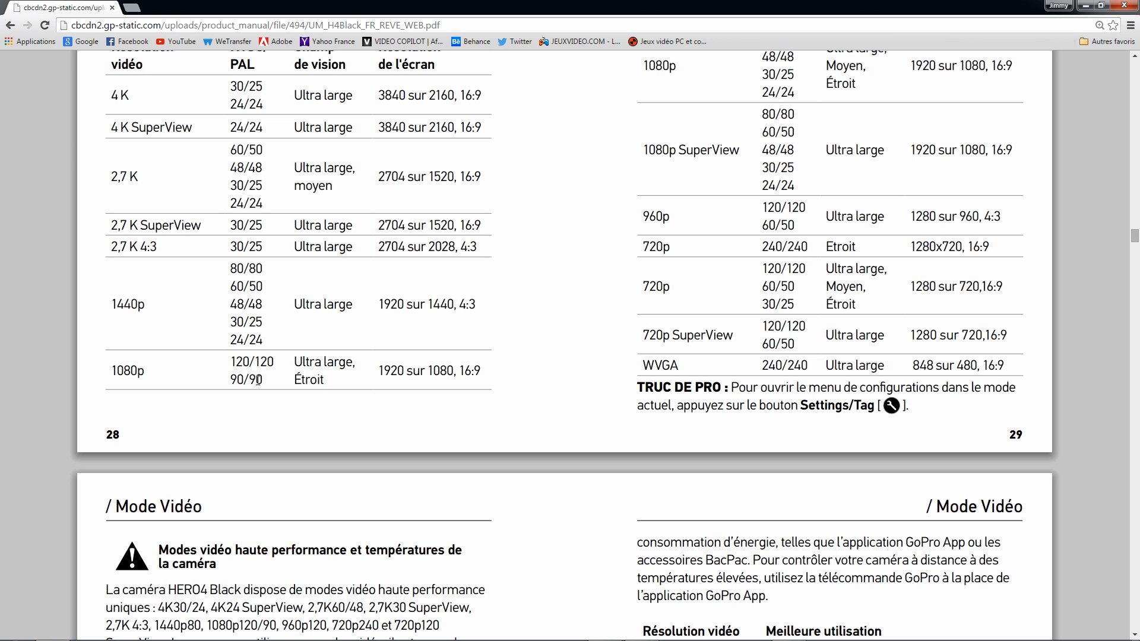
scroll(259, 387, "up", 2)
scroll(687, 325, "up", 1)
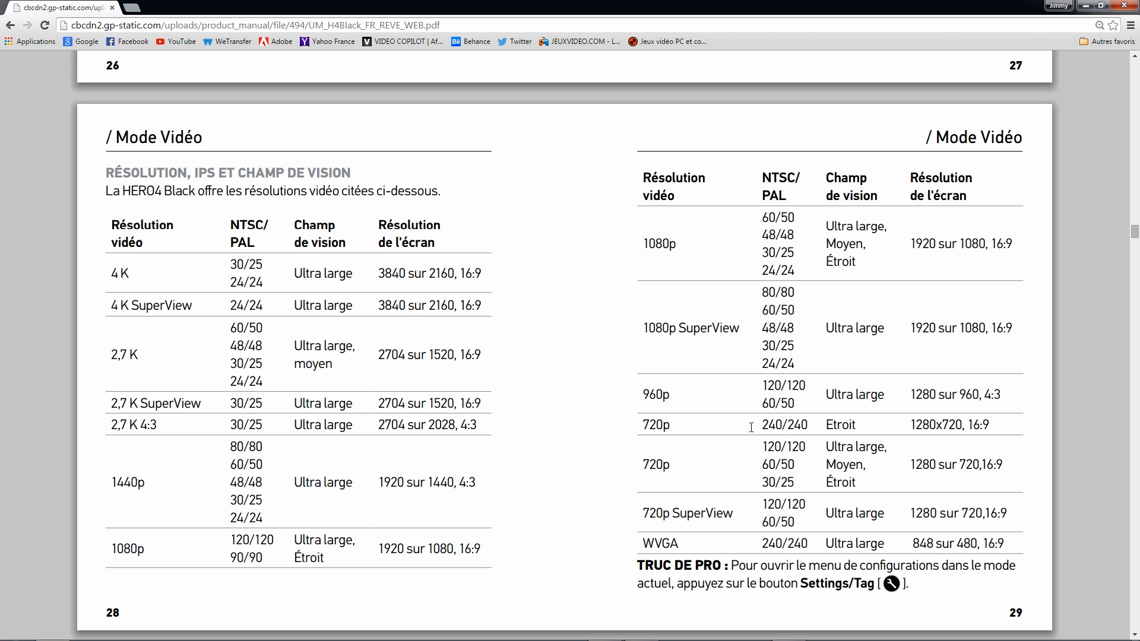
scroll(751, 428, "down", 1)
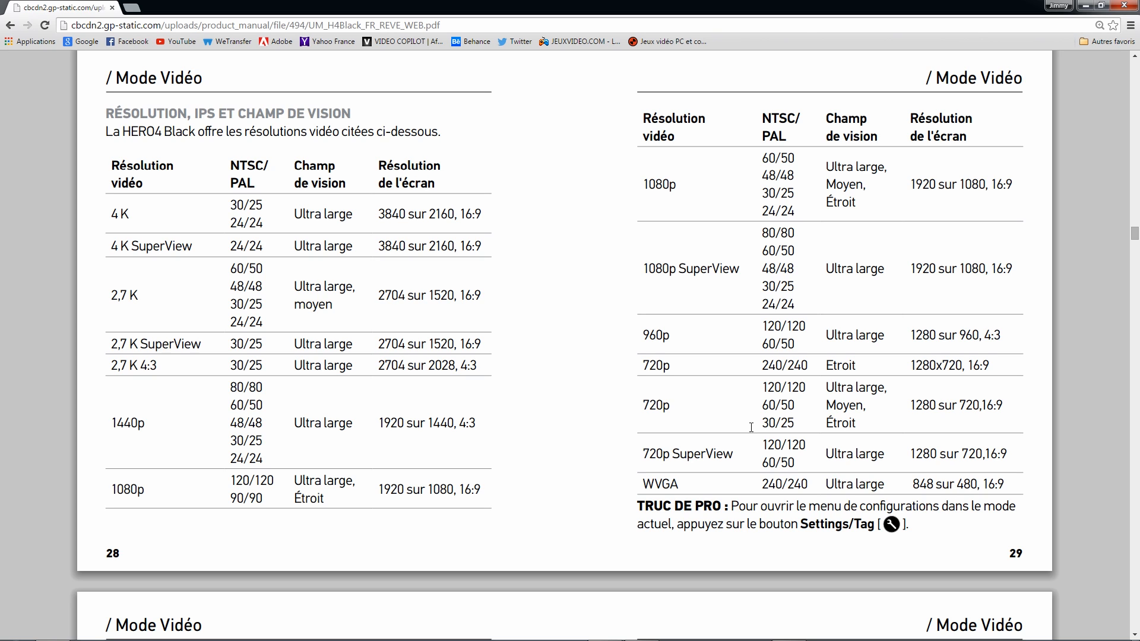
scroll(752, 427, "down", 1)
scroll(674, 465, "up", 2)
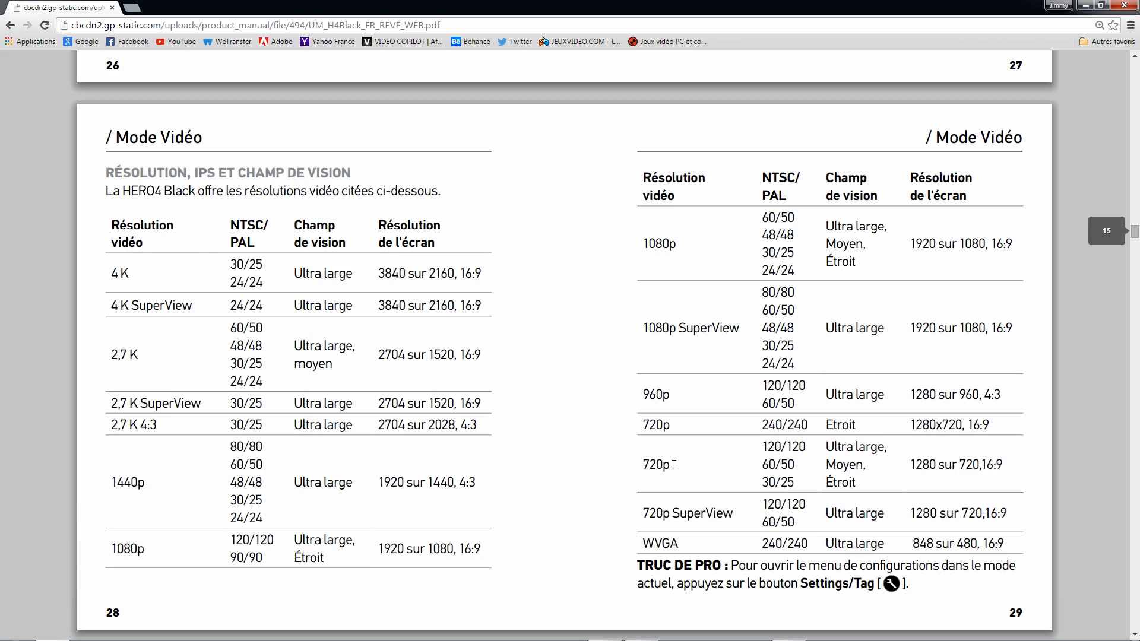
scroll(674, 465, "up", 1)
scroll(692, 464, "down", 4)
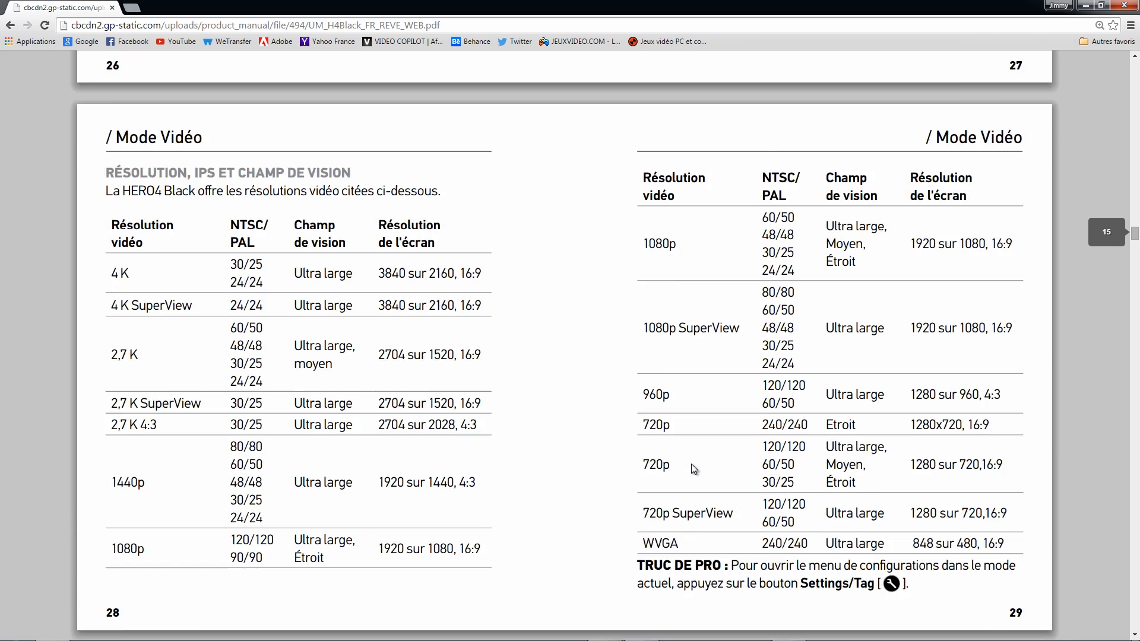
scroll(691, 464, "up", 2)
scroll(694, 467, "up", 1)
scroll(693, 466, "down", 1)
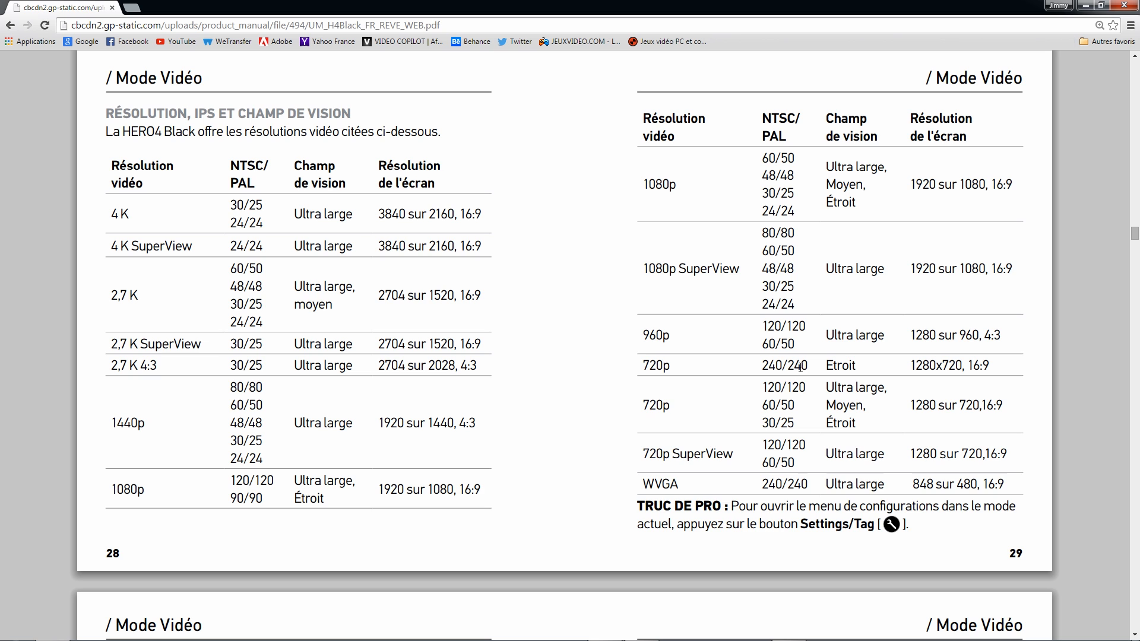
scroll(782, 366, "down", 1)
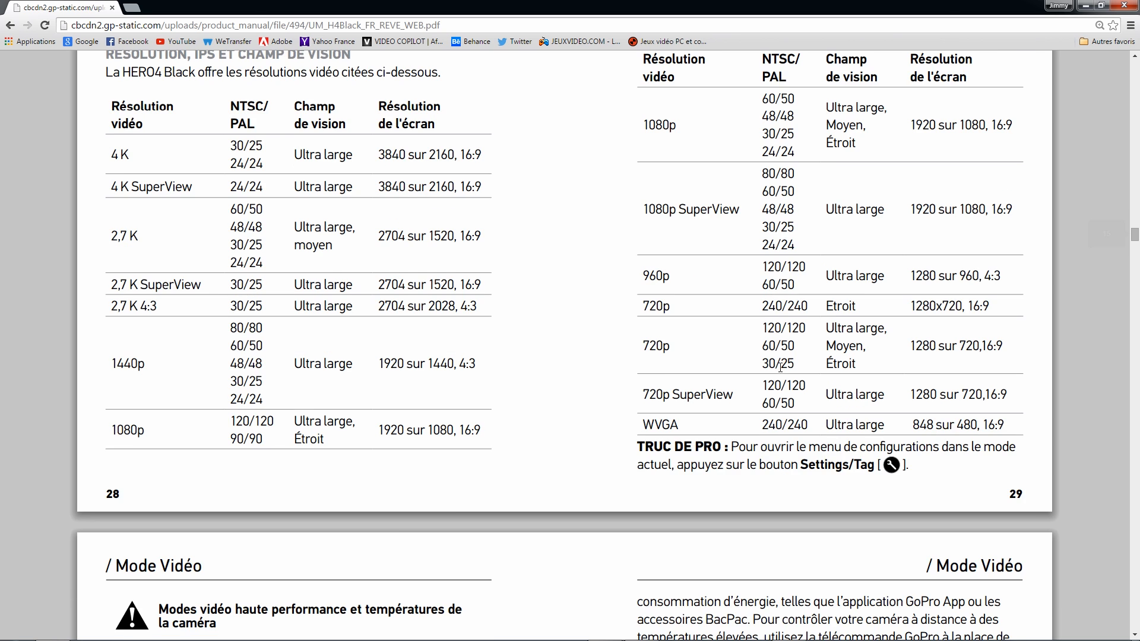
scroll(781, 367, "up", 1)
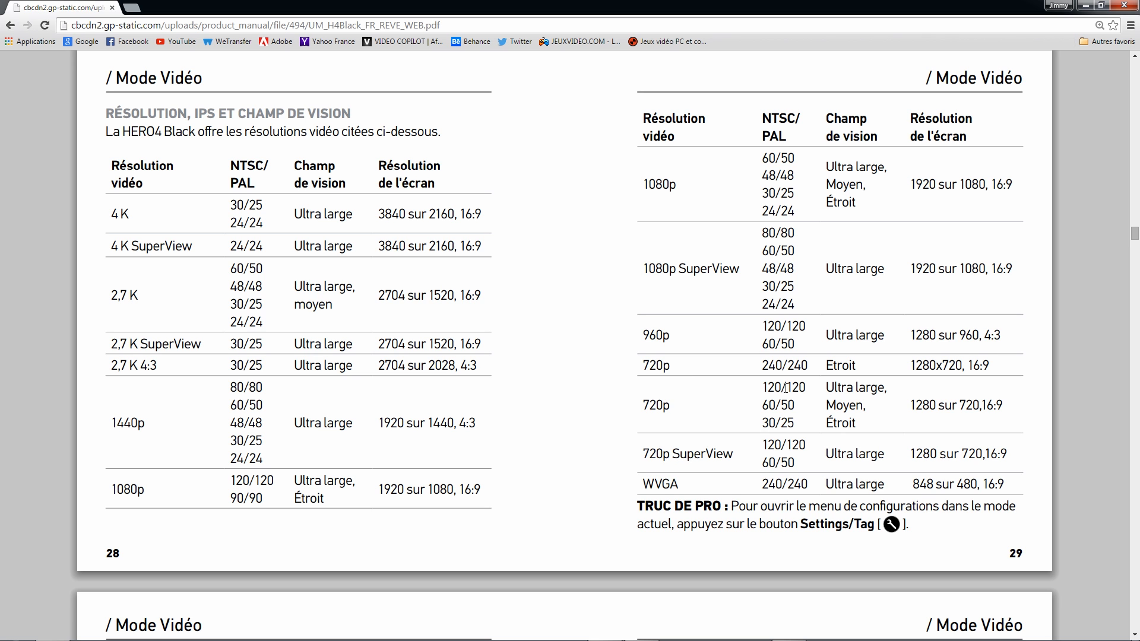
- Switch to GoPro Studio and compare the resolution and frame rate of the imported GOPR0456.MP4 and Sick air 360 spin_1.mov clips
left_click(1086, 6)
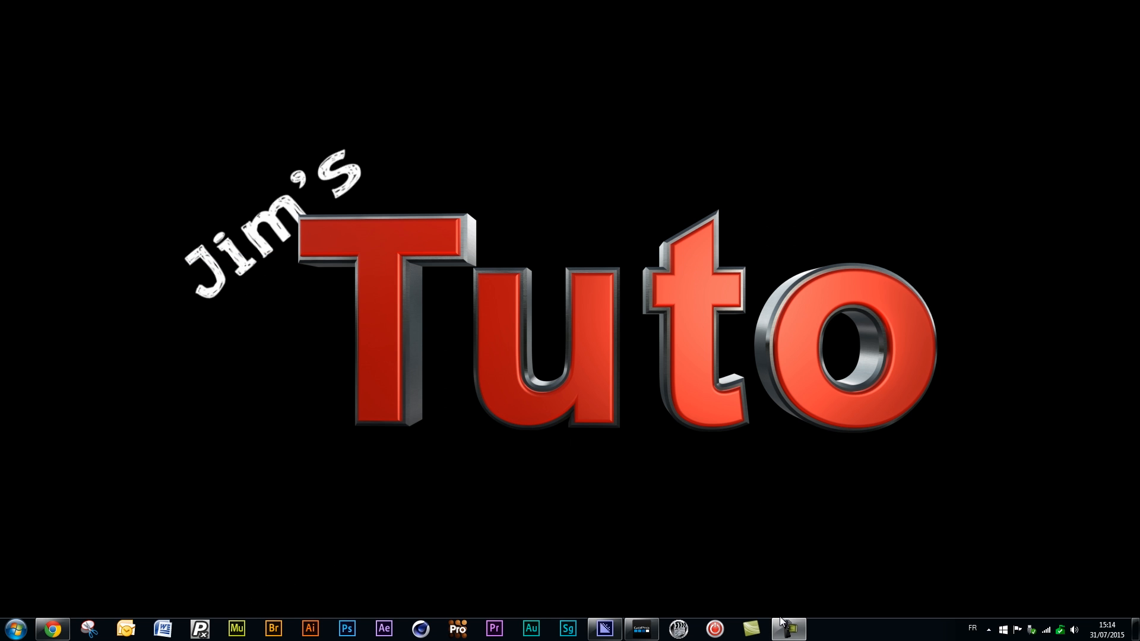
left_click(641, 628)
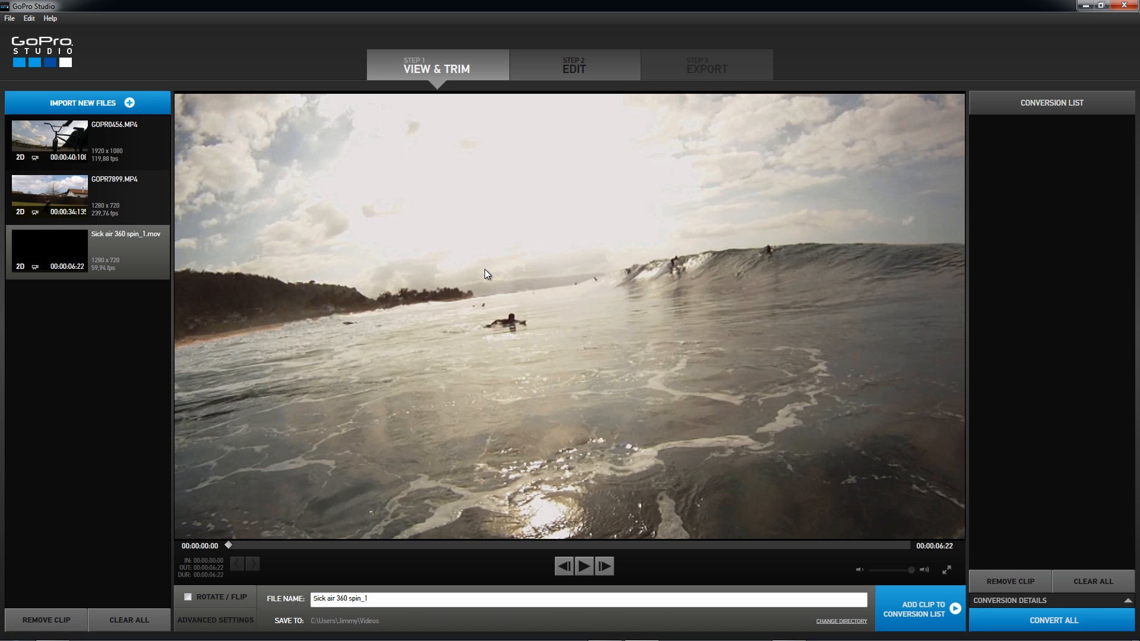
left_click(109, 169)
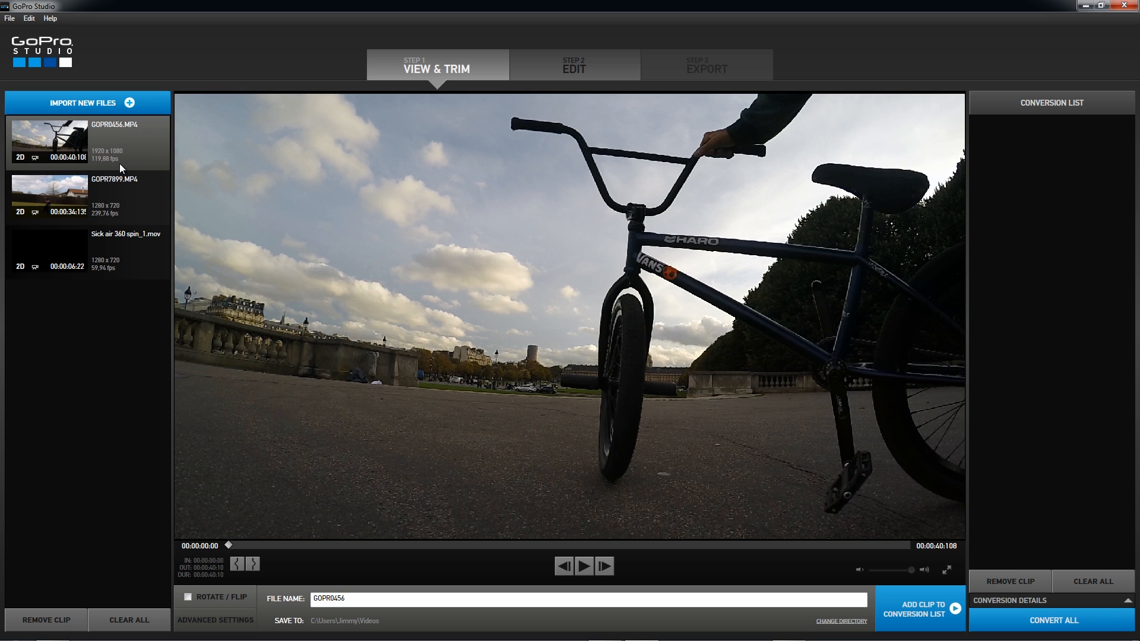
left_click(123, 259)
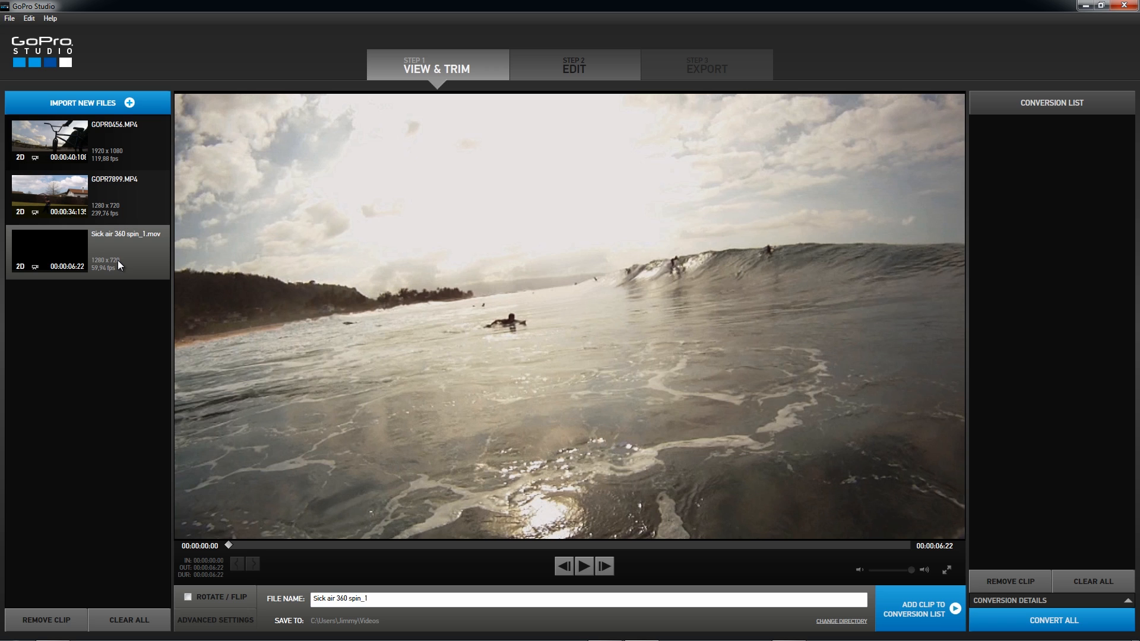
- Trim GOPR7899.MP4 with an in point at 00:00:02:75 and an out point at 00:00:07:17
left_click(116, 199)
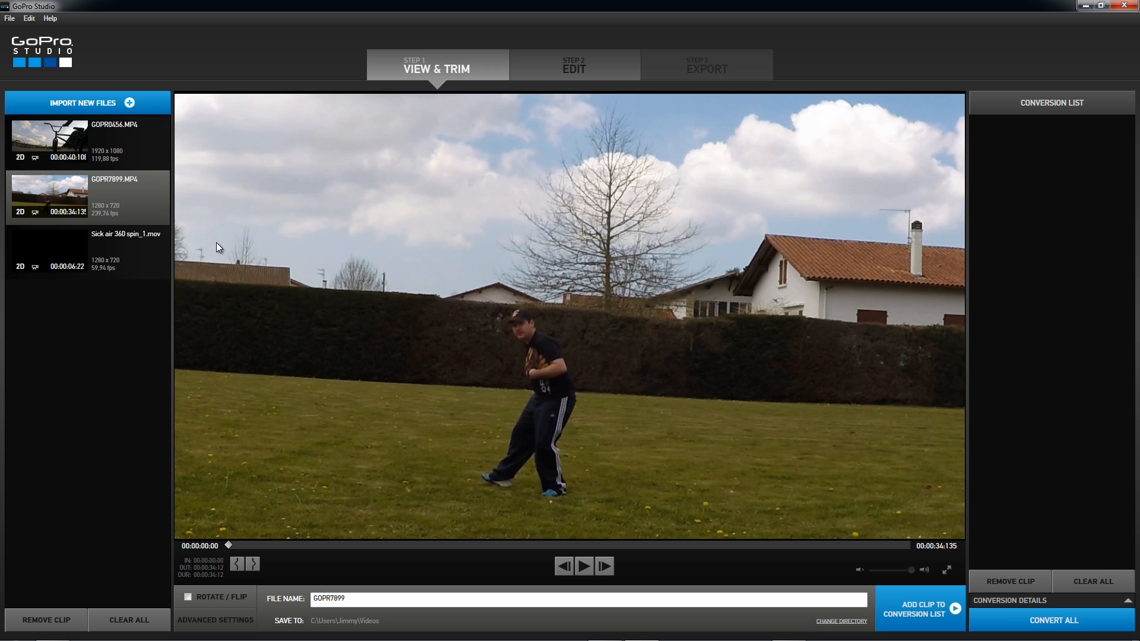
left_click_drag(231, 544, 275, 547)
left_click(238, 564)
left_click_drag(351, 544, 380, 546)
left_click(252, 564)
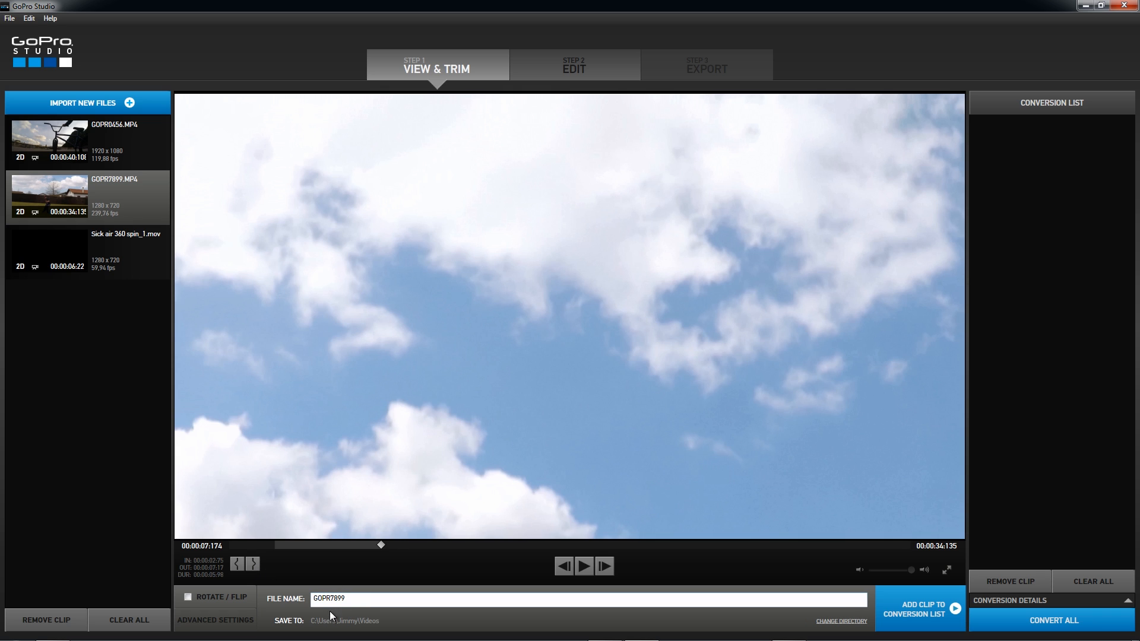
- Set the save directory to the desktop folder (Bureau) and add the trimmed GOPR7899 clip to the conversion list
left_click(842, 621)
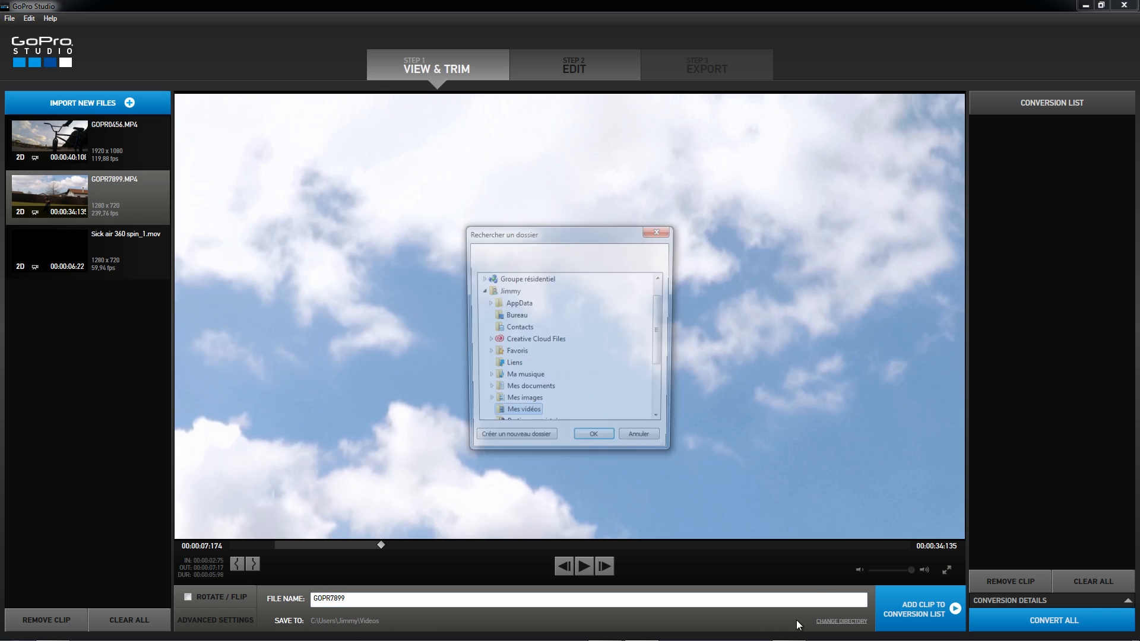
left_click_drag(663, 333, 661, 318)
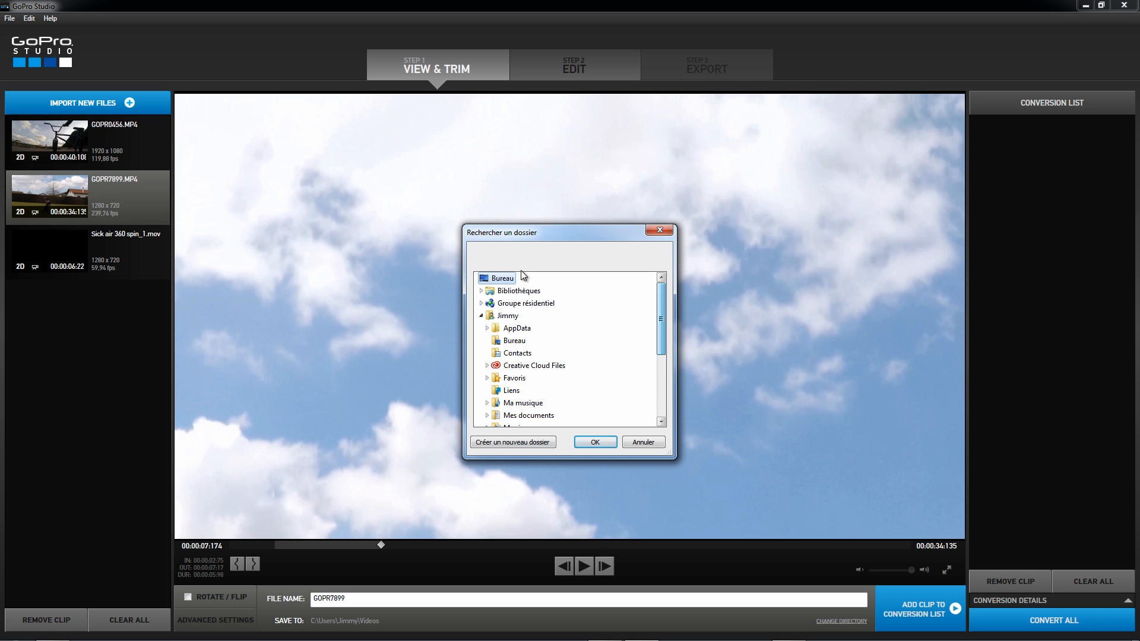
left_click(594, 443)
left_click(912, 616)
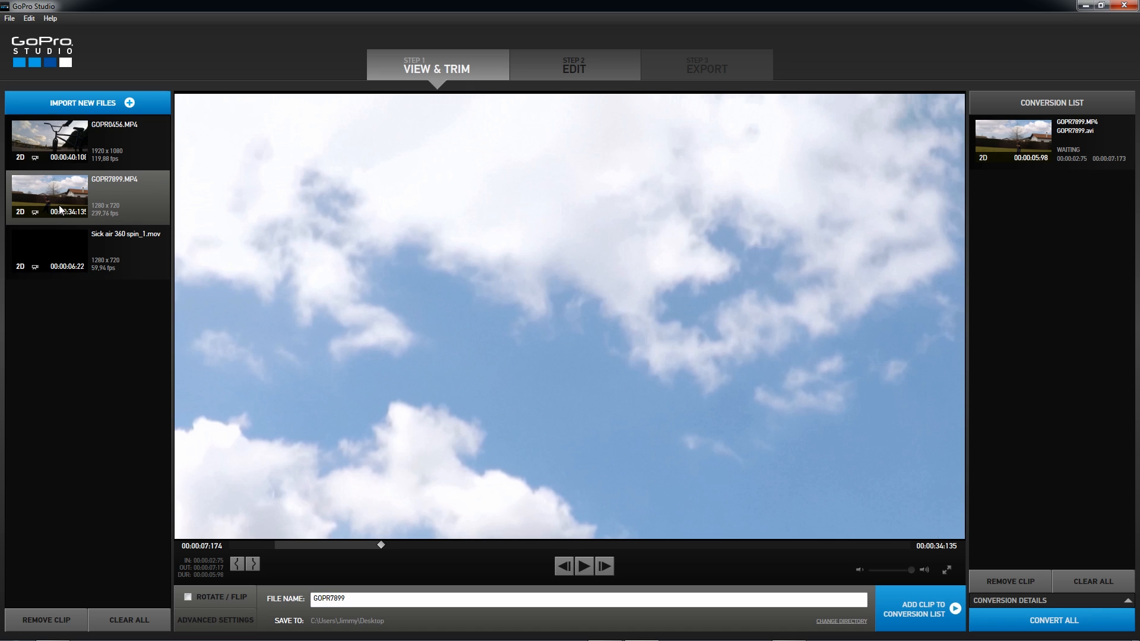
- Trim GOPR0456.MP4 from 00:00:07:69 to 00:00:09:25 and add it to the conversion list
left_click(117, 144)
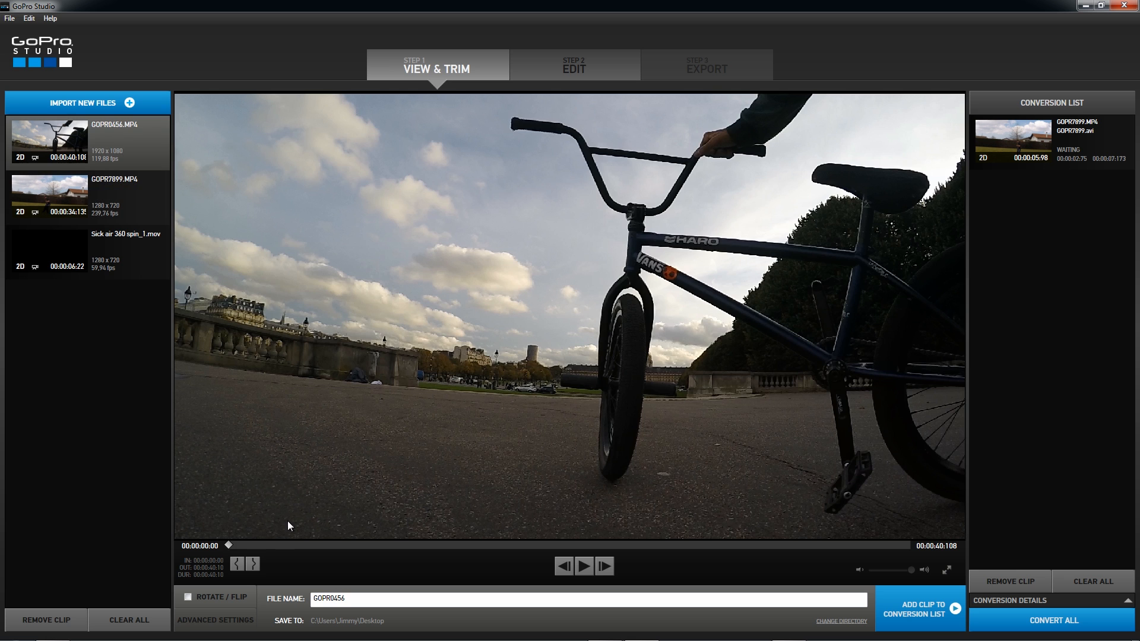
left_click_drag(261, 544, 357, 550)
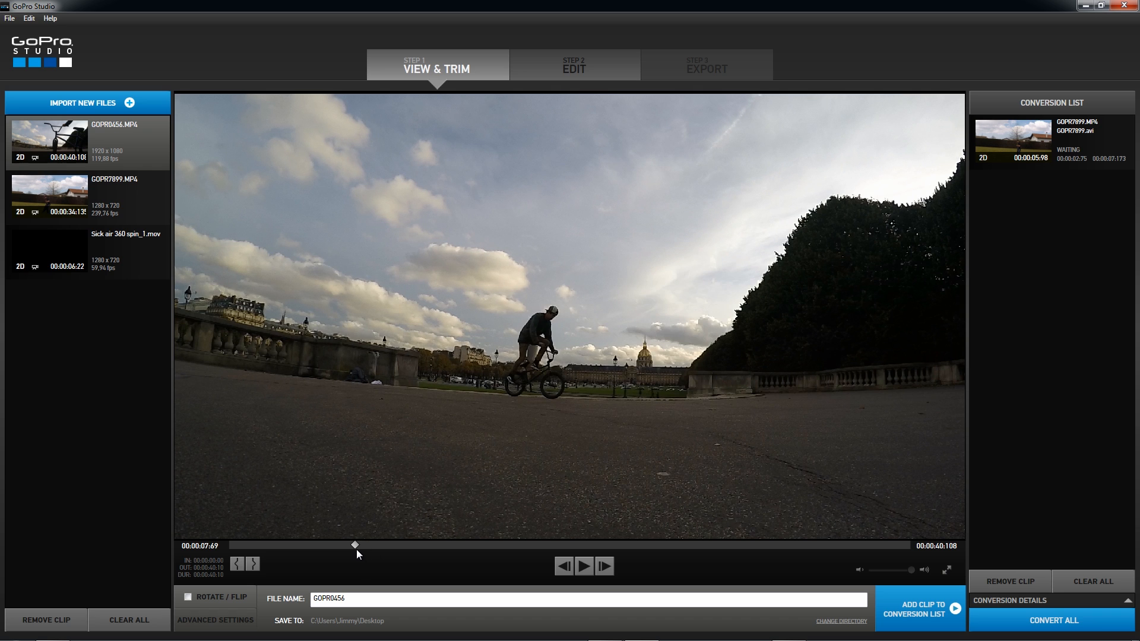
left_click(237, 564)
left_click_drag(355, 544, 383, 544)
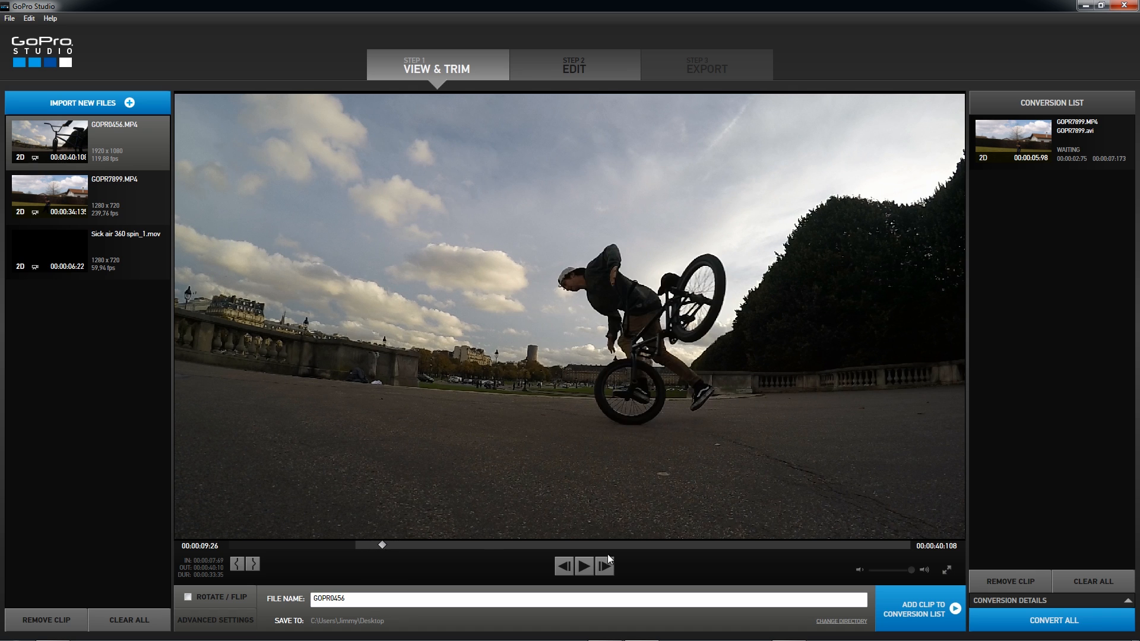
left_click(253, 565)
left_click(911, 618)
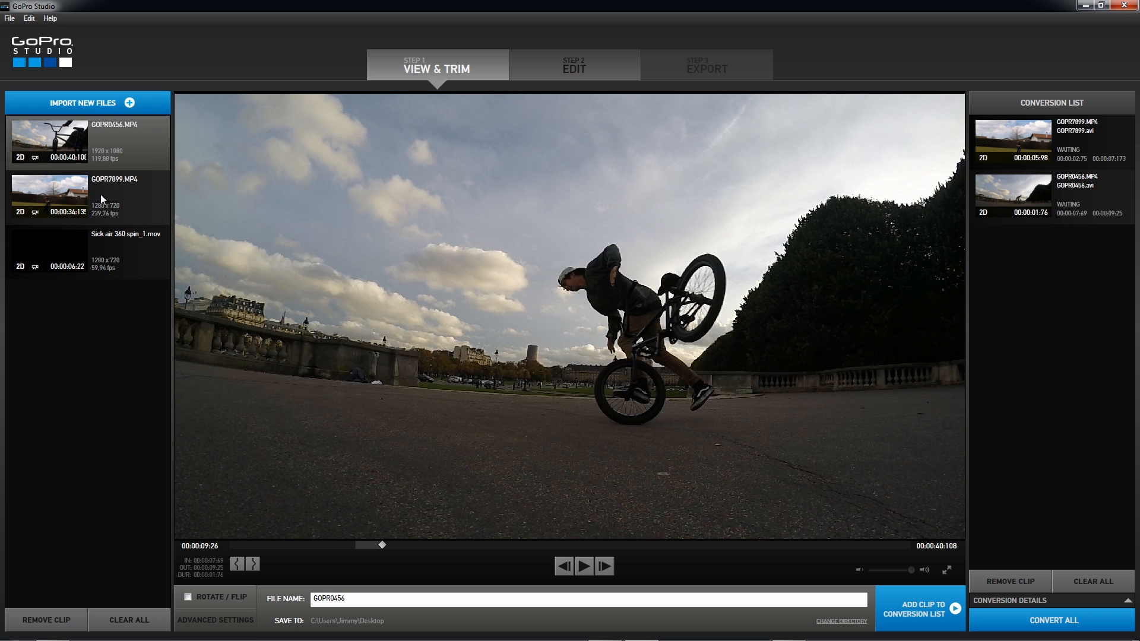
- Add the untrimmed Sick air 360 spin_1.mov to the conversion list and convert all listed clips
left_click(89, 255)
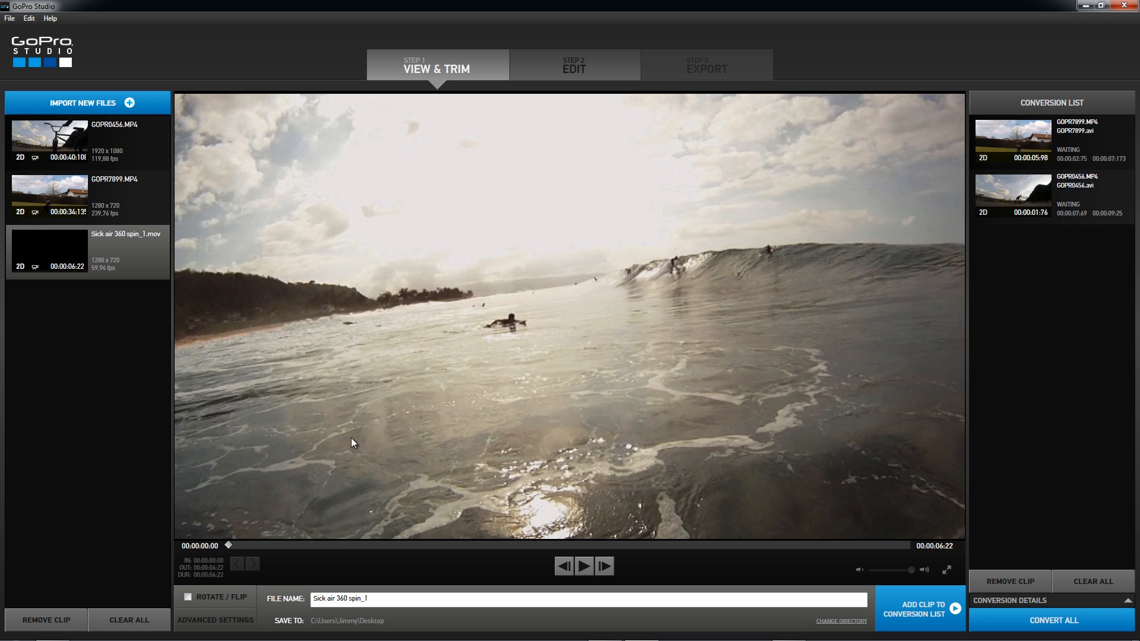
left_click(928, 614)
left_click(1051, 620)
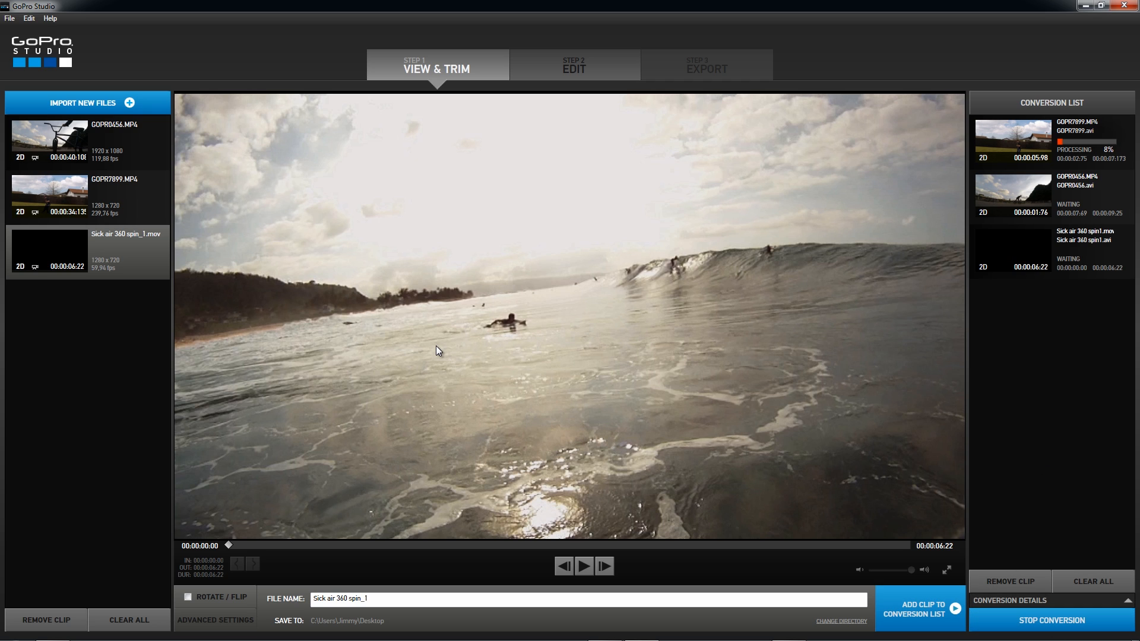
mouse_move(1064, 150)
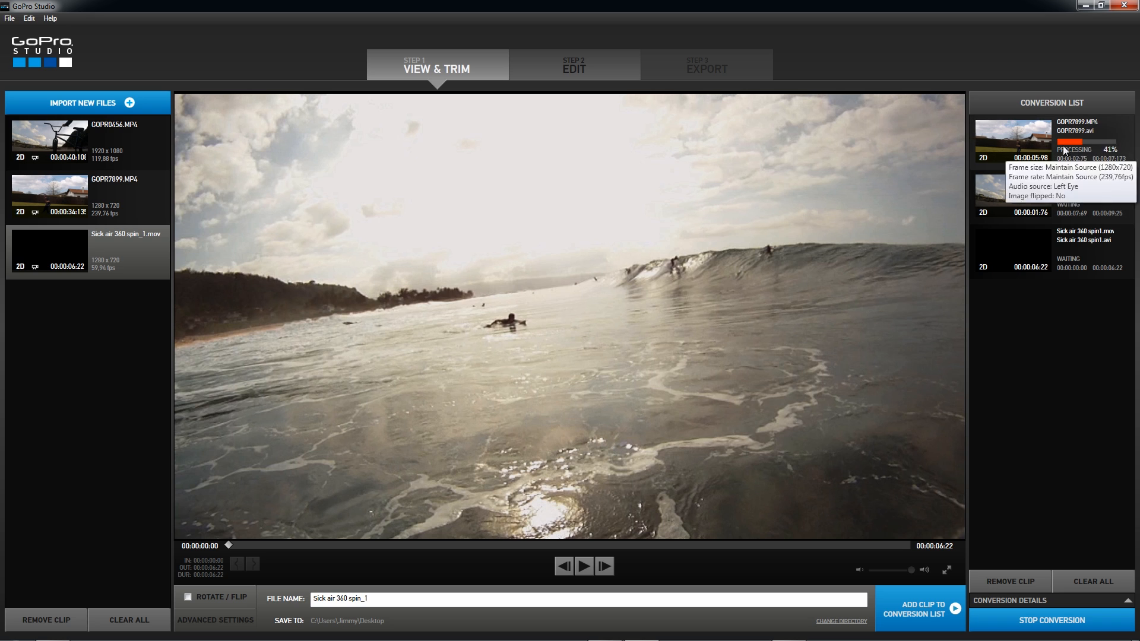
mouse_move(1004, 277)
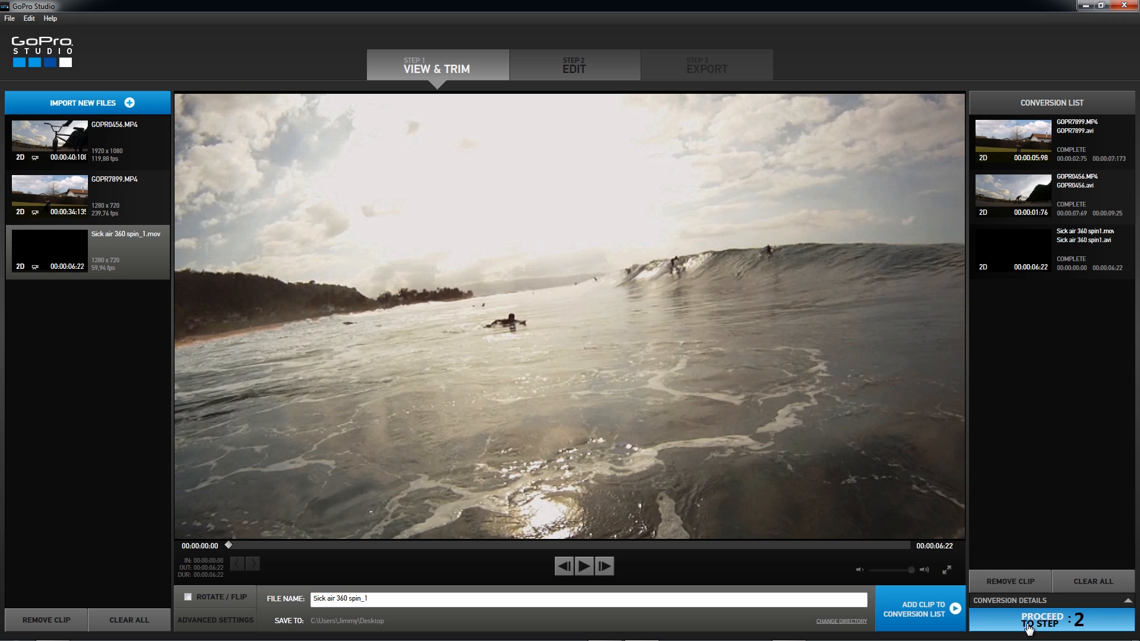
- Proceed to the Edit stage without choosing an edit template
left_click(1051, 621)
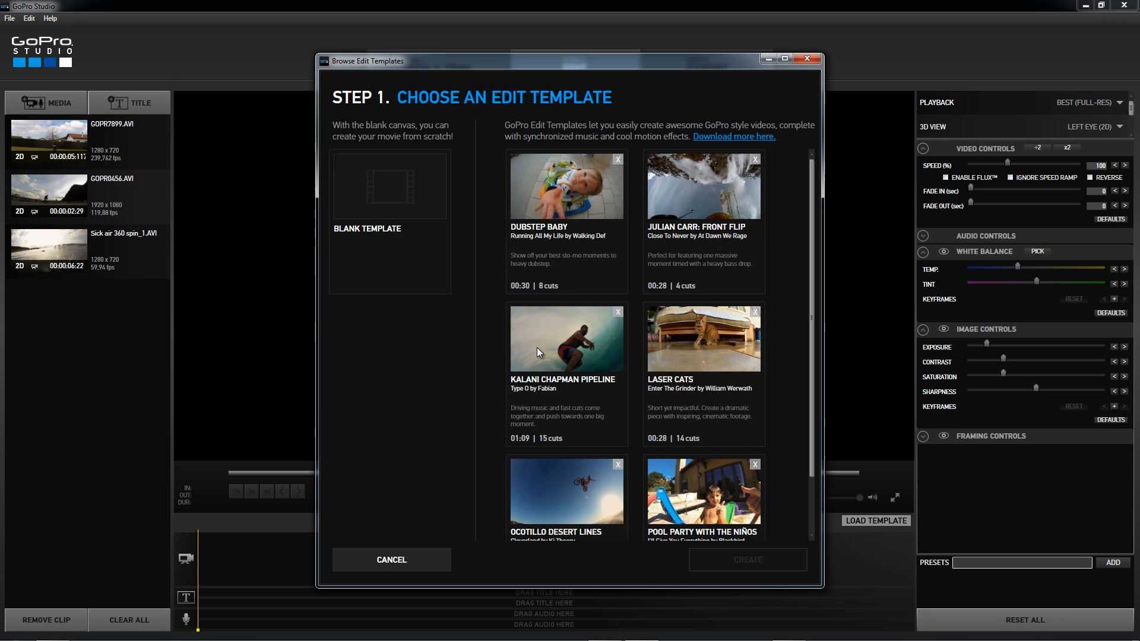
left_click(416, 559)
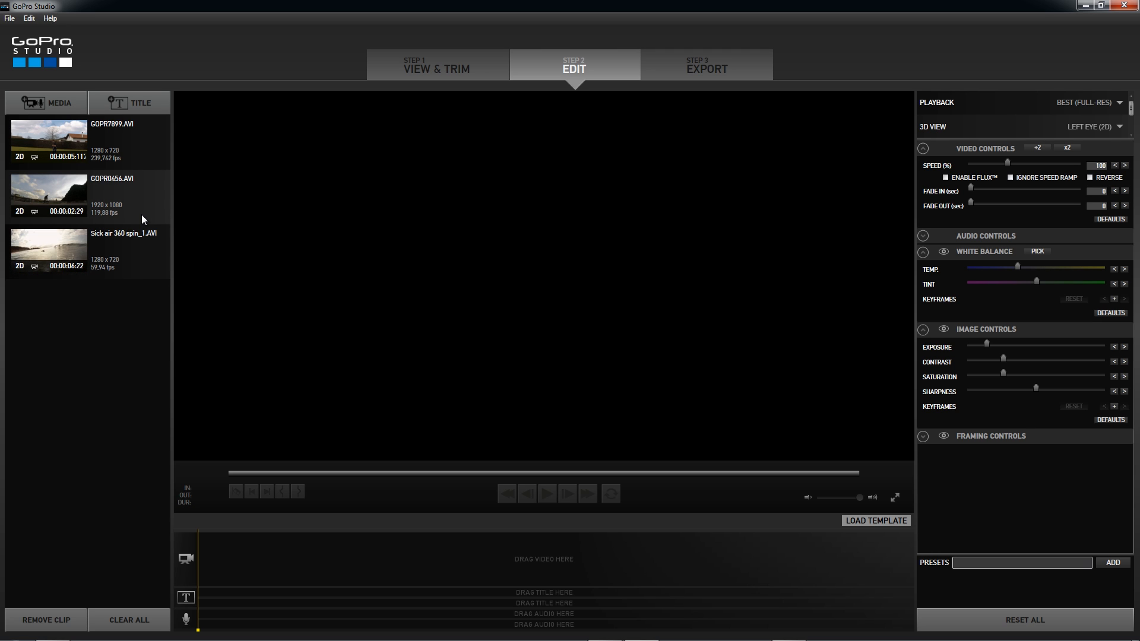
- Place GOPR0456.AVI on the timeline's video track, slightly raise its exposure and saturation, and slightly lower its contrast
left_click_drag(125, 220, 224, 564)
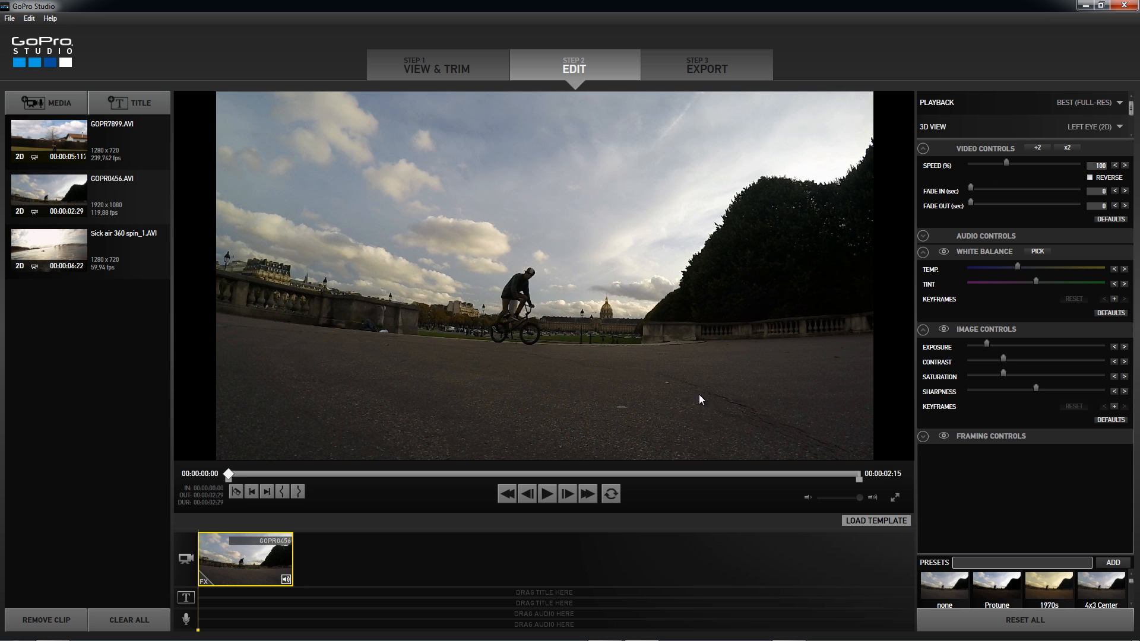
mouse_move(988, 347)
left_mouse_down()
mouse_move(1017, 359)
mouse_move(1004, 358)
left_mouse_up()
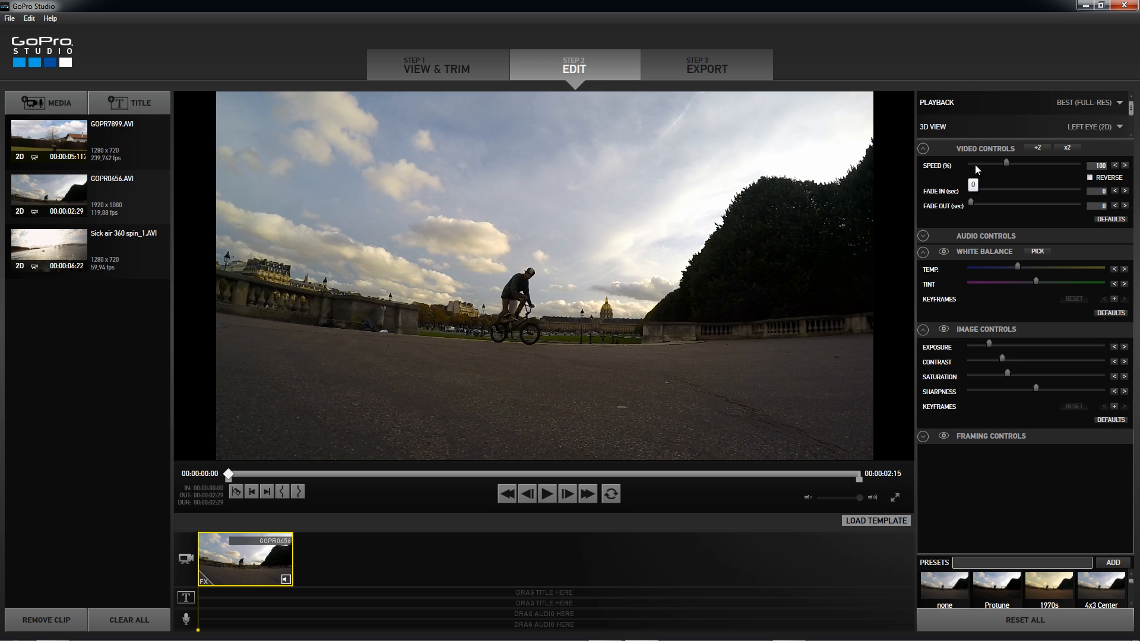
- Slow the GOPR0456 timeline clip to 13% speed and preview its playback
left_click_drag(1007, 163, 983, 163)
left_click(547, 494)
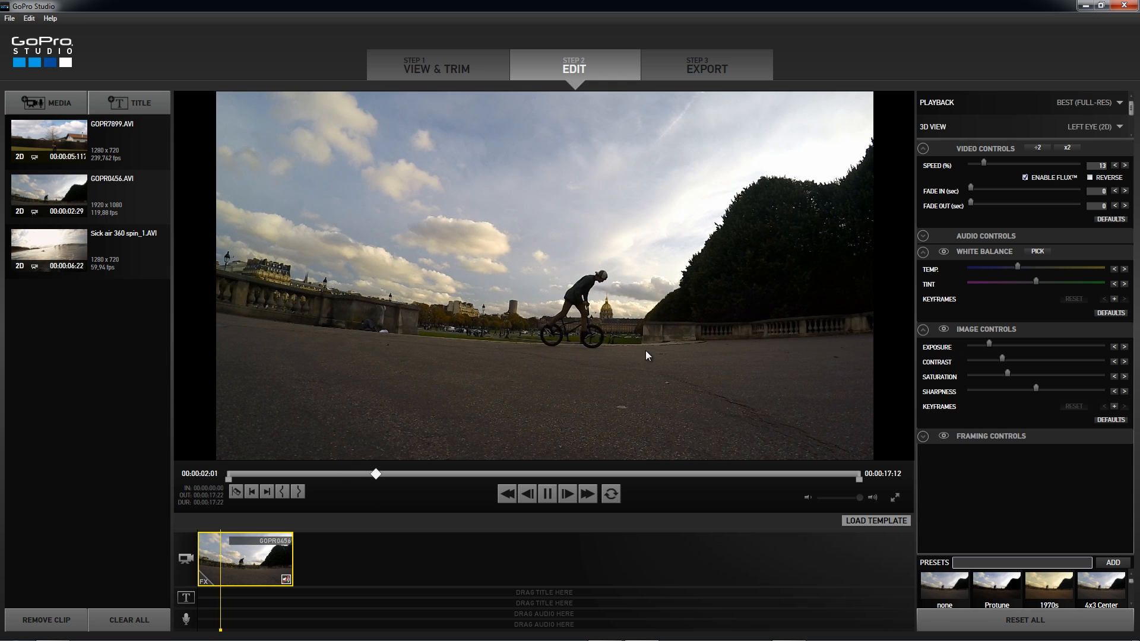
left_click(548, 497)
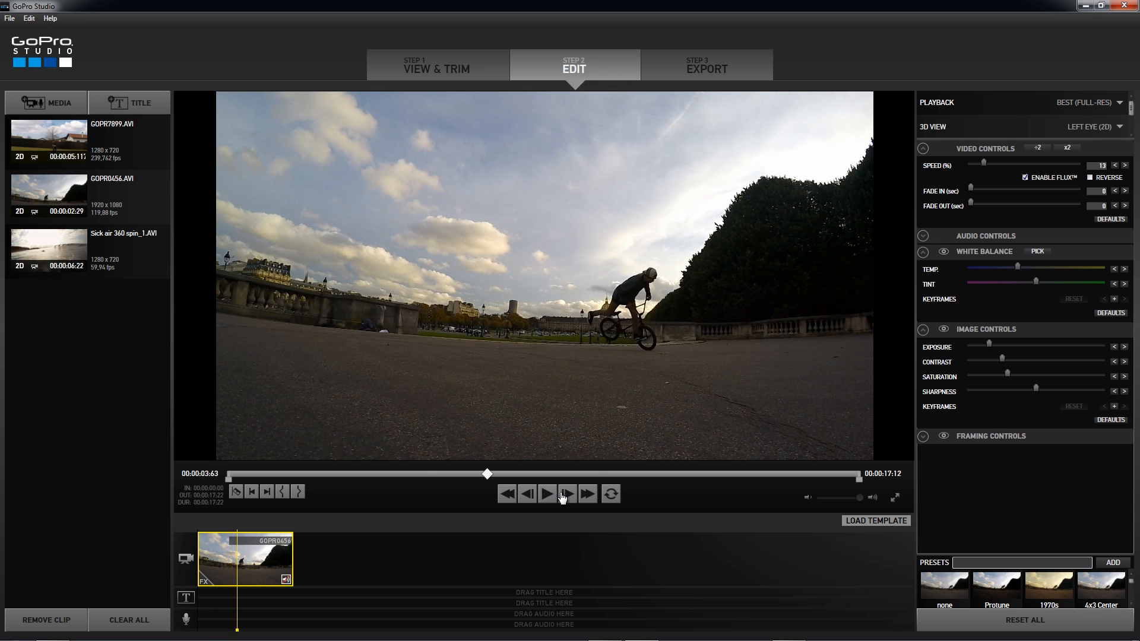
- Set the GOPR0456 clip's speed to 20% and play back the slow motion
left_click(1096, 168)
type("20")
key("Return")
left_click(549, 497)
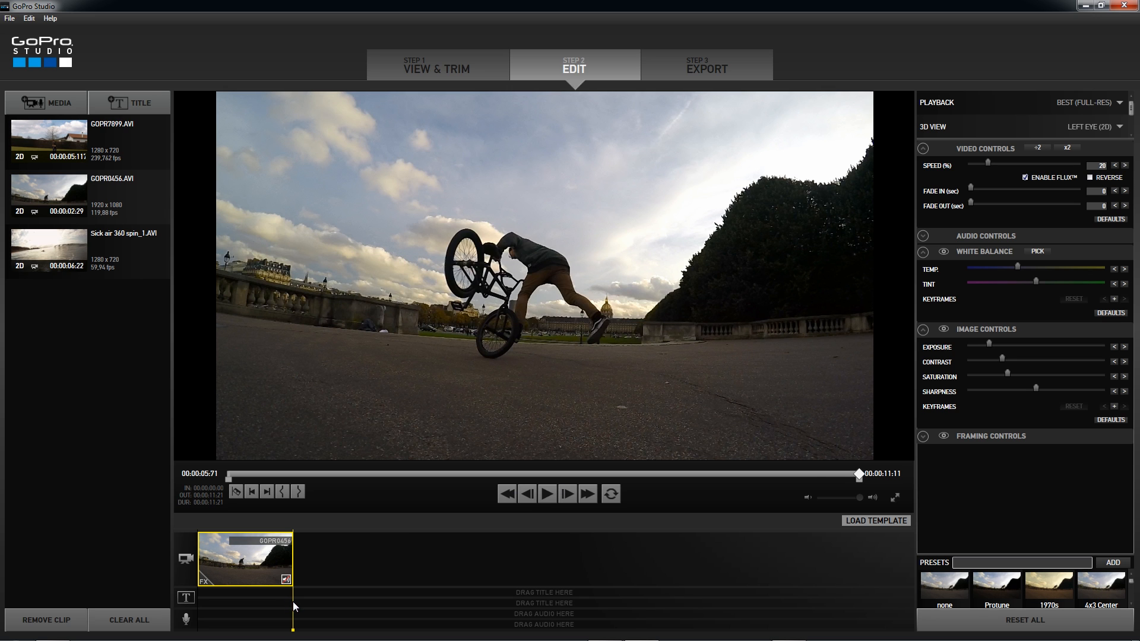
key("space")
- Append Sick air 360 spin_1.AVI after the GOPR0456 clip and slightly raise its exposure, contrast and white balance temperature
left_click_drag(95, 249, 323, 554)
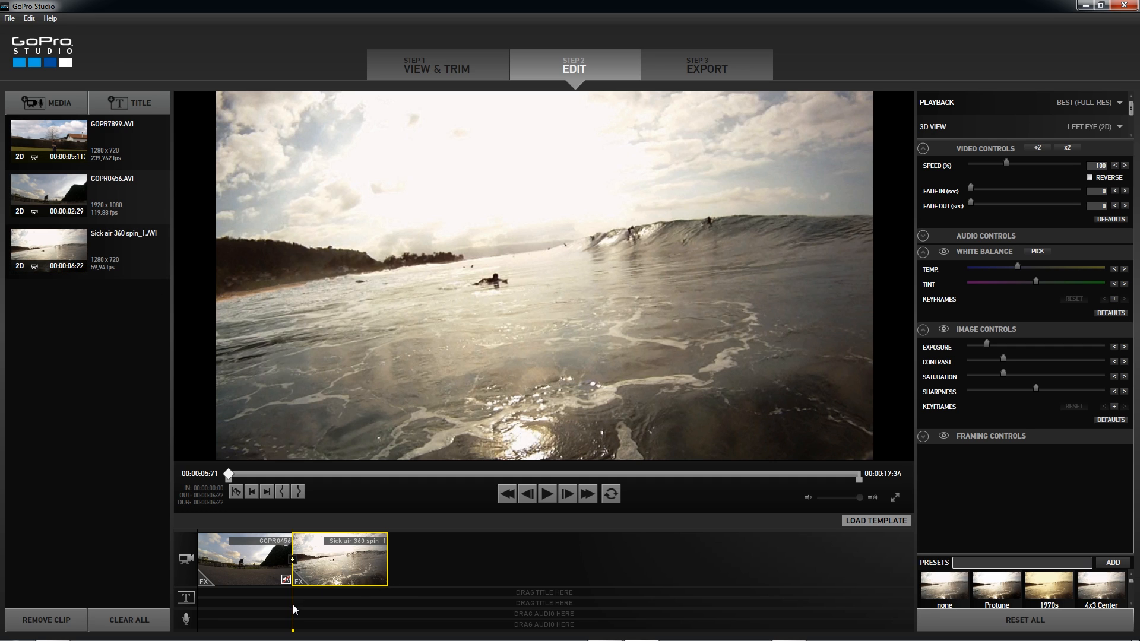
left_click_drag(295, 597, 331, 601)
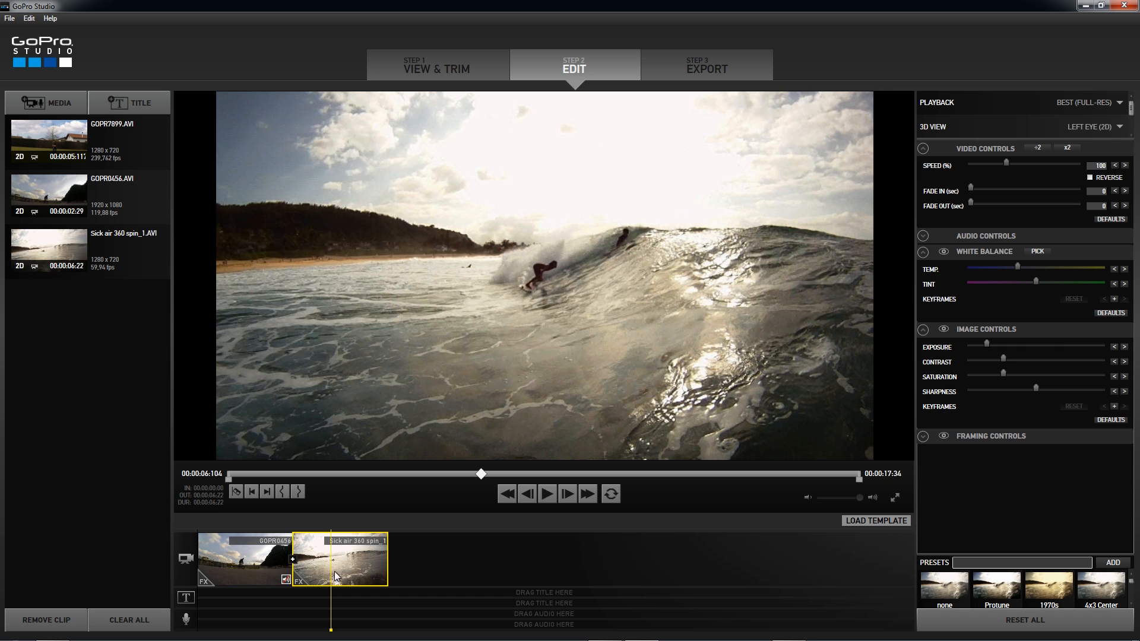
left_click_drag(993, 344, 1010, 363)
left_click_drag(1023, 270, 1022, 272)
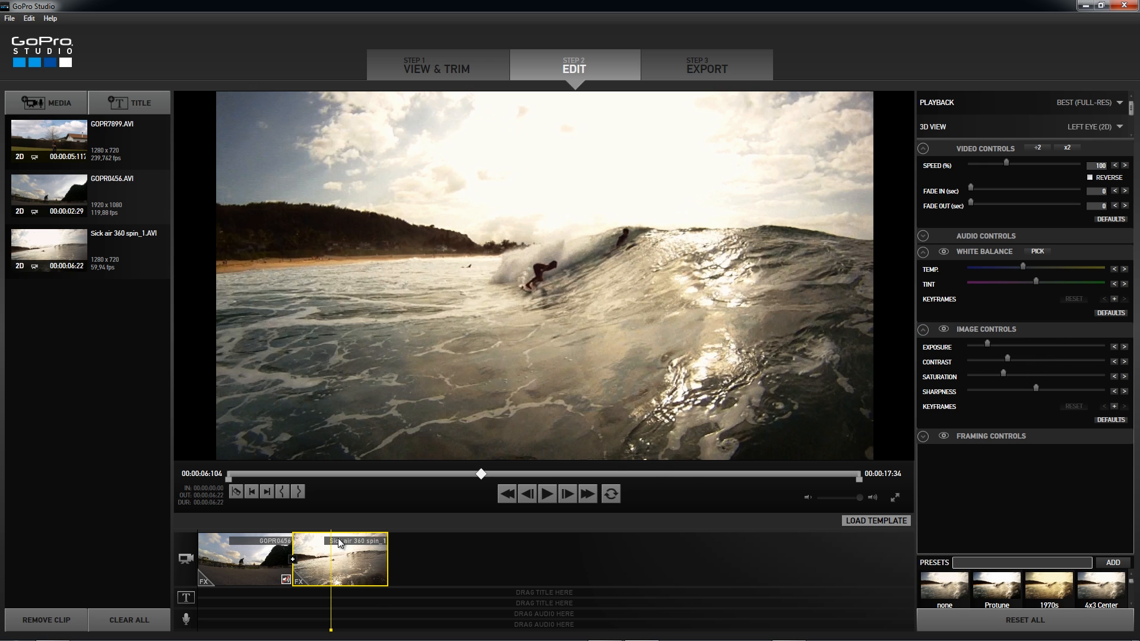
- Split the Sick air 360 spin_1 clip on the timeline where the surfer takes off and again where he lands
key("space")
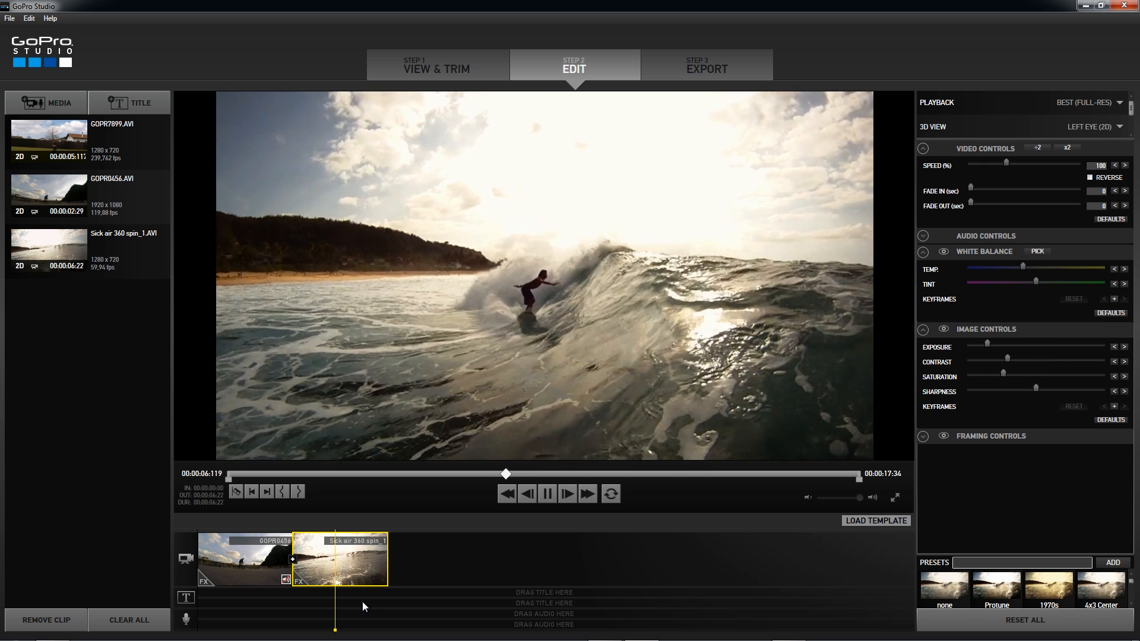
key("space")
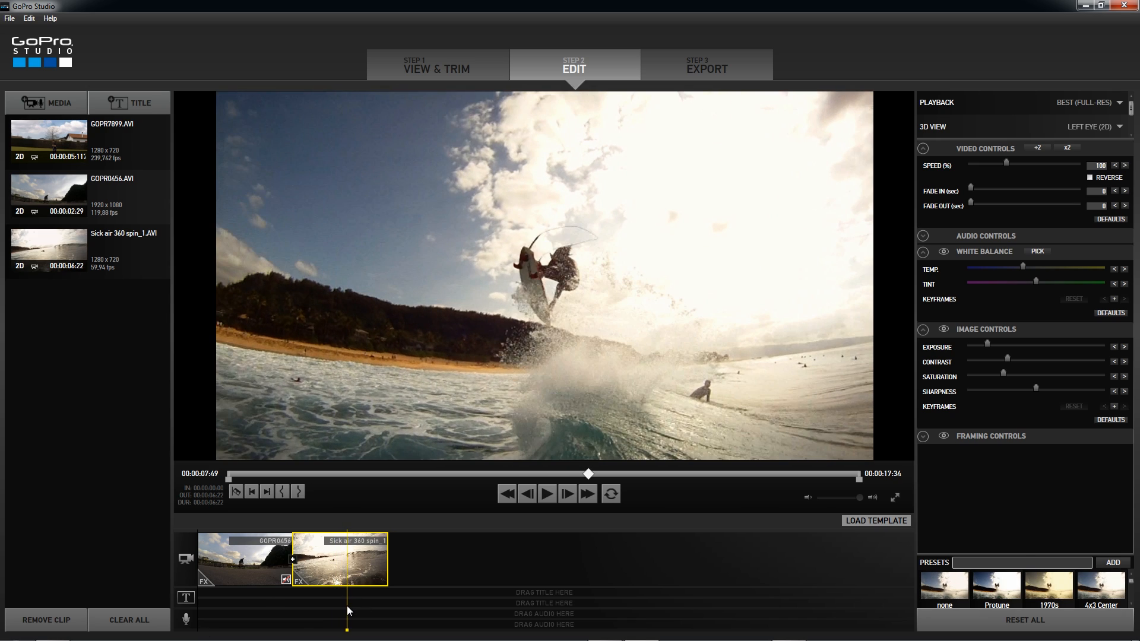
key("space")
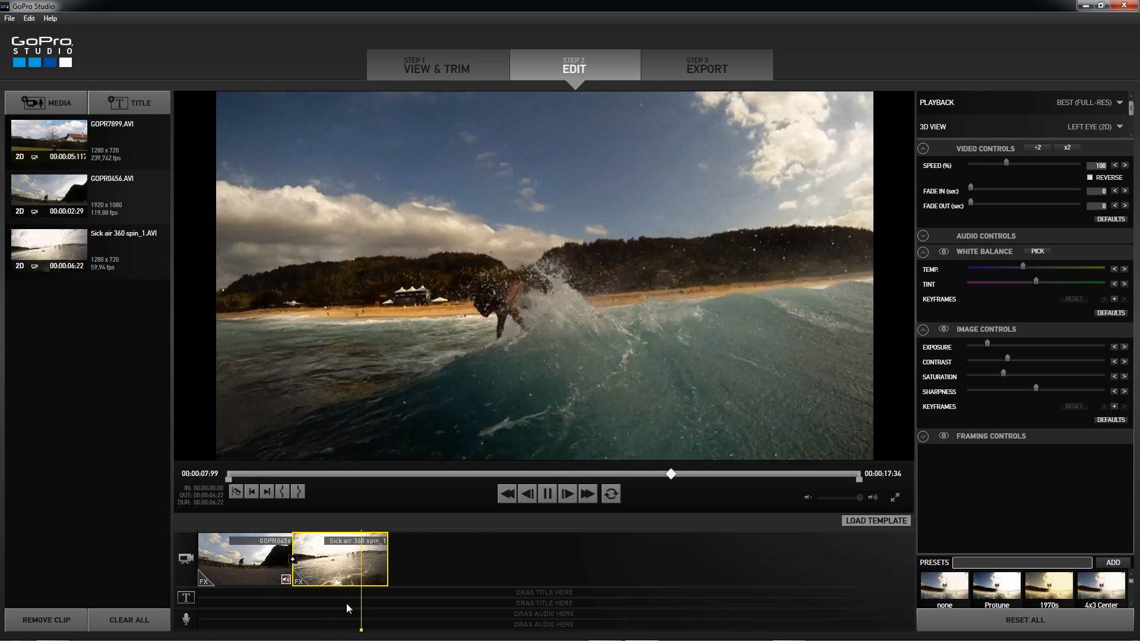
left_click(336, 603)
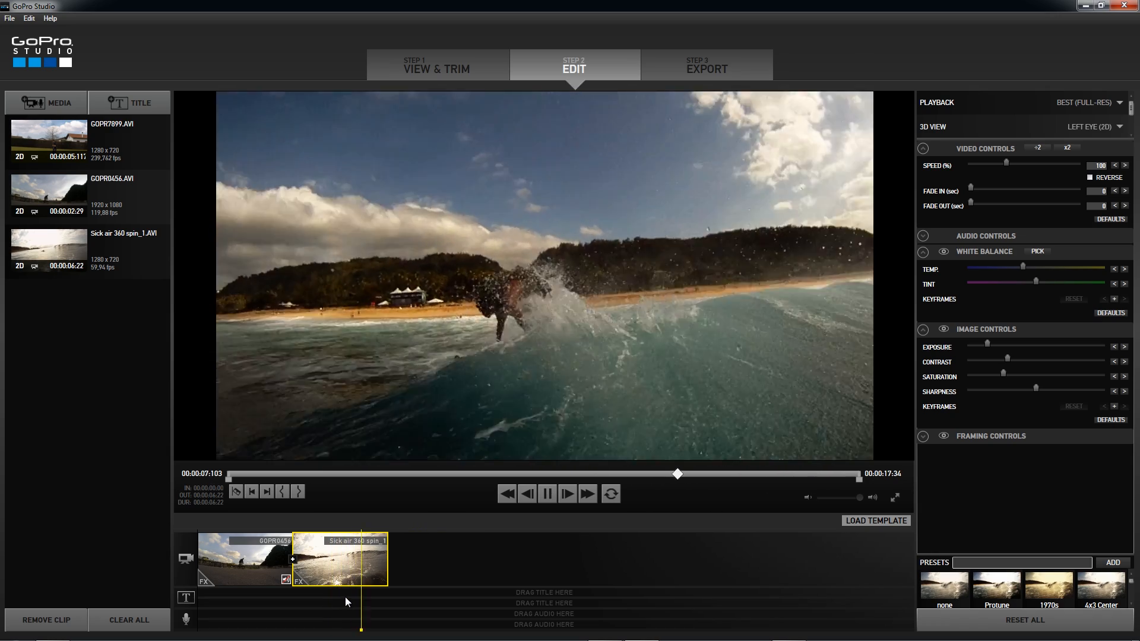
left_click_drag(364, 602, 337, 600)
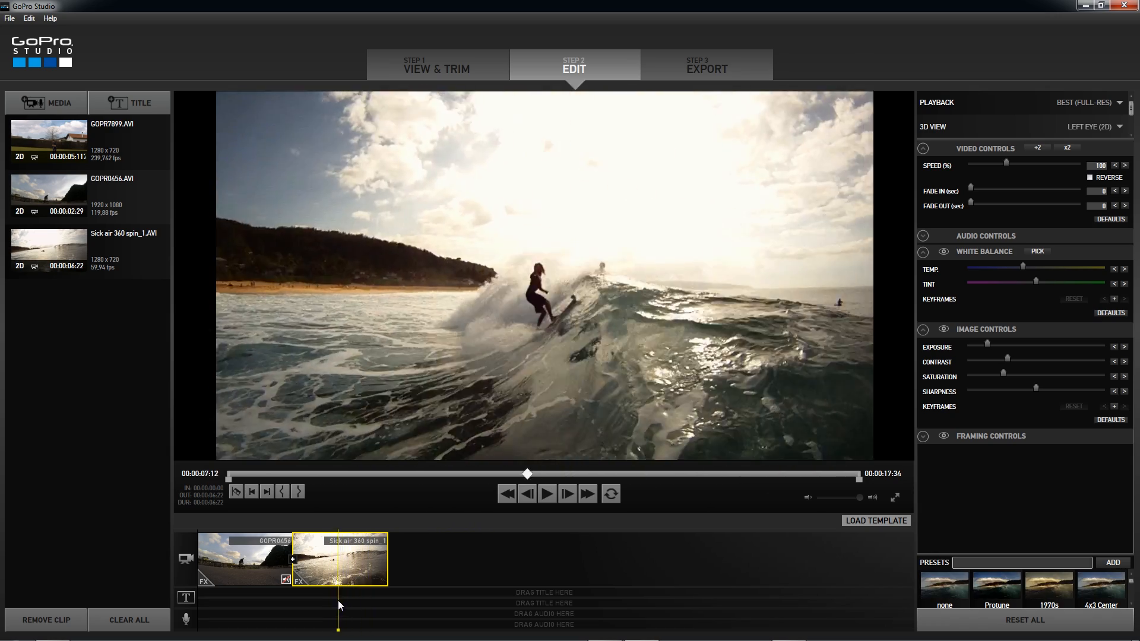
key("space")
key("space")
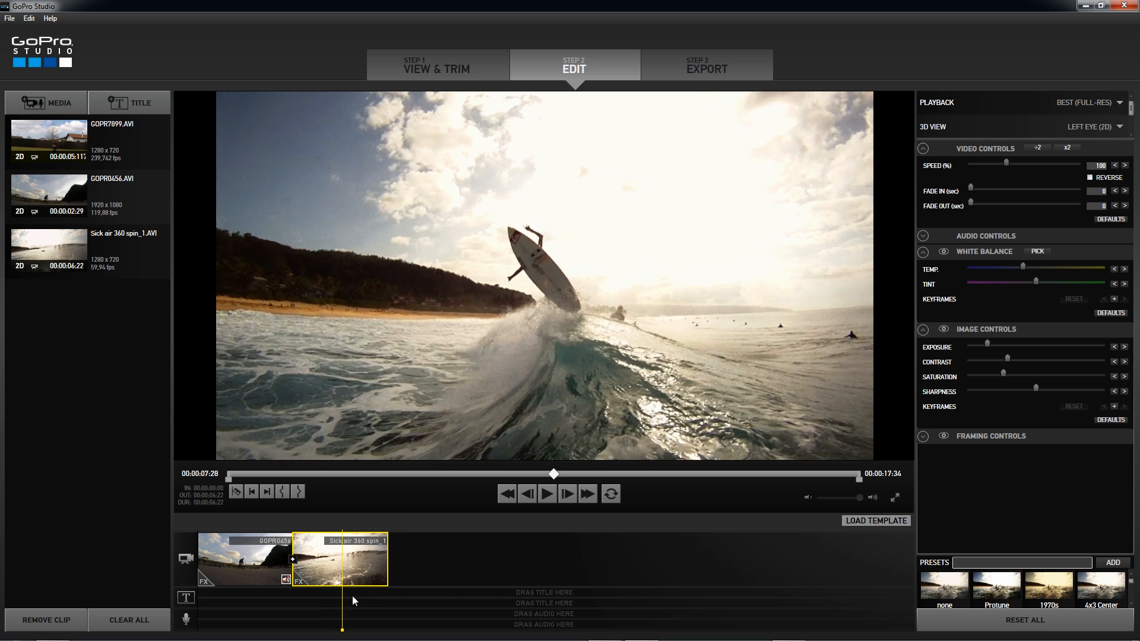
left_click_drag(344, 599, 341, 598)
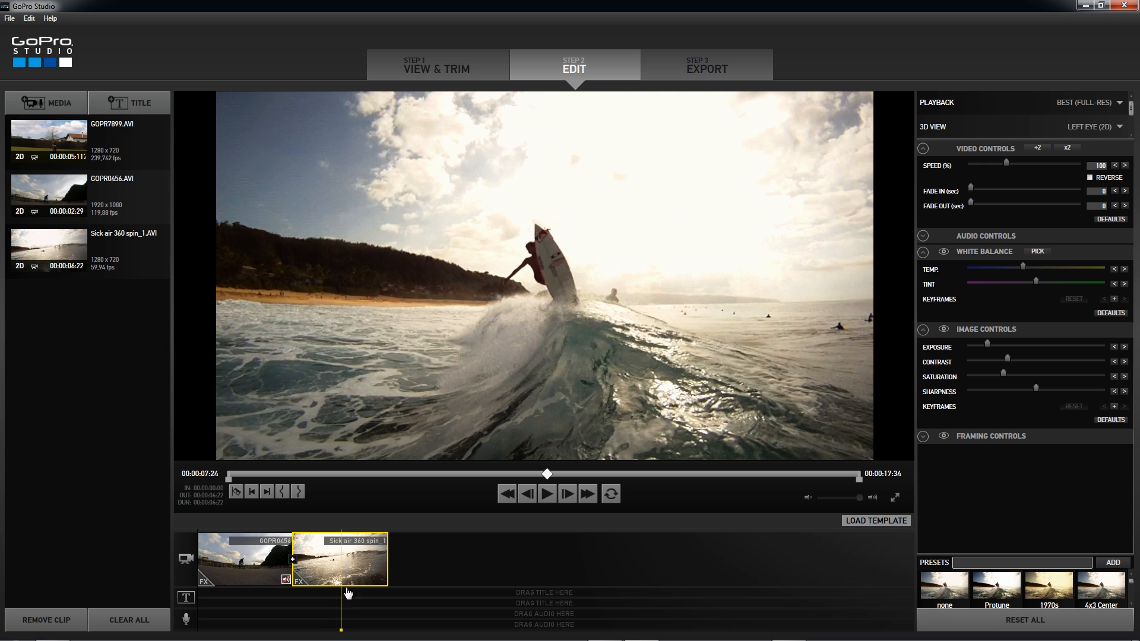
left_click(235, 493)
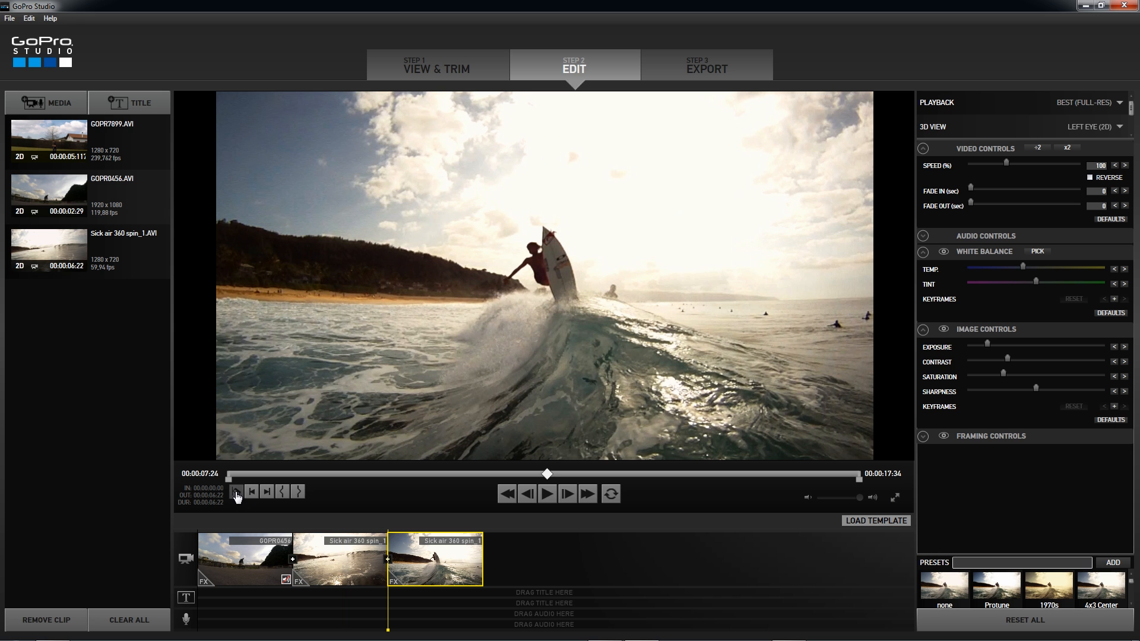
left_click_drag(388, 596, 418, 610)
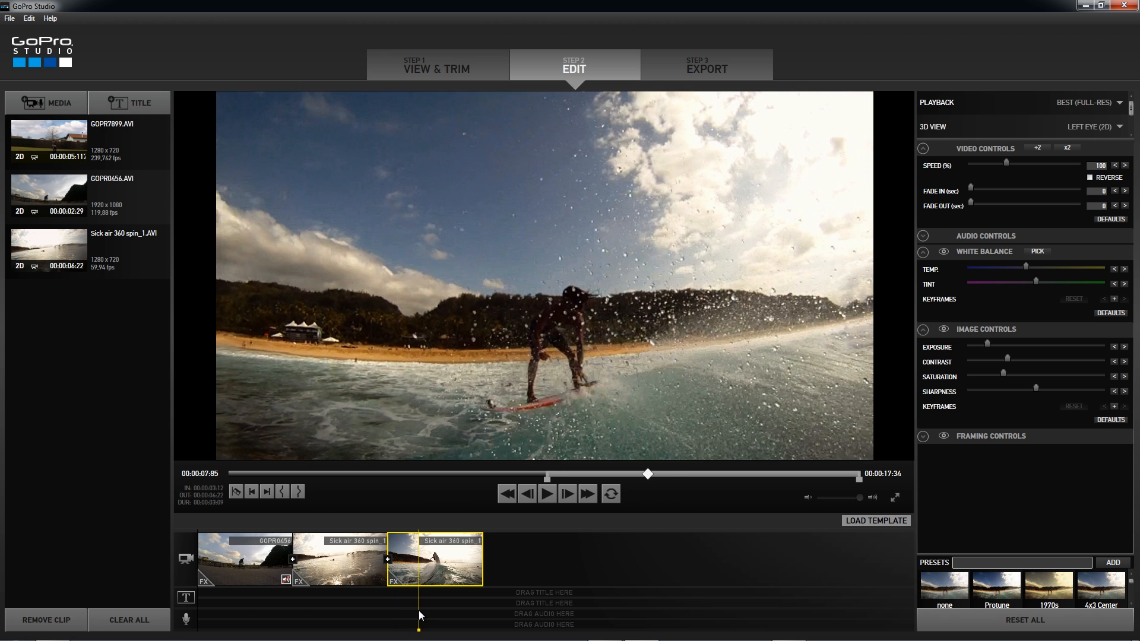
left_click(237, 493)
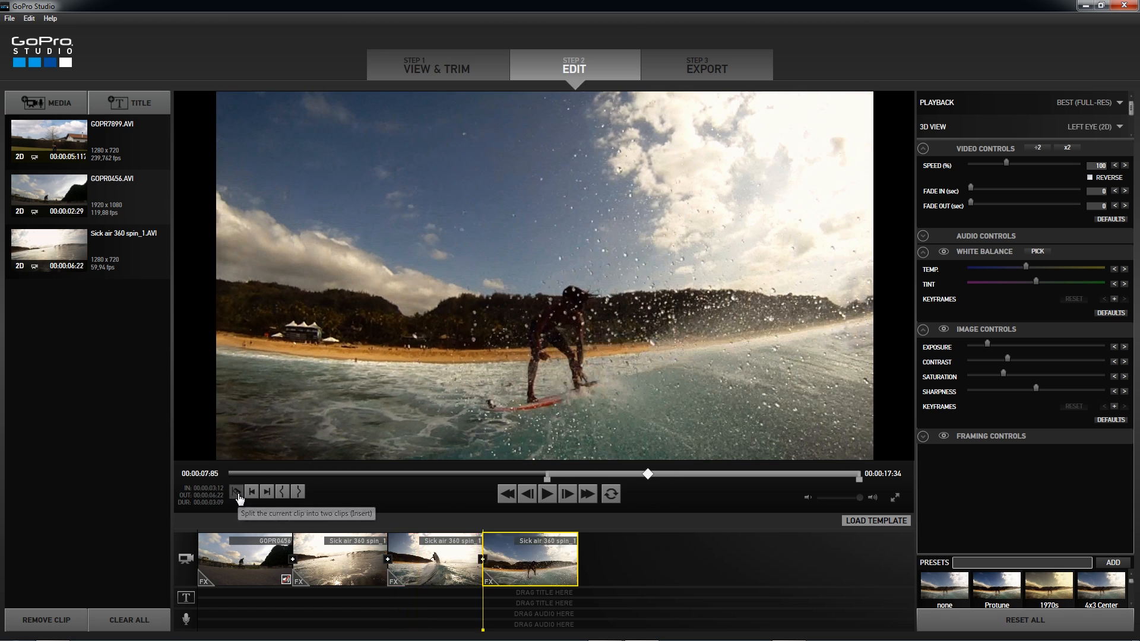
- Slow the middle section of the Sick air 360 spin_1 clip to 31% speed and preview the jump
left_click(433, 560)
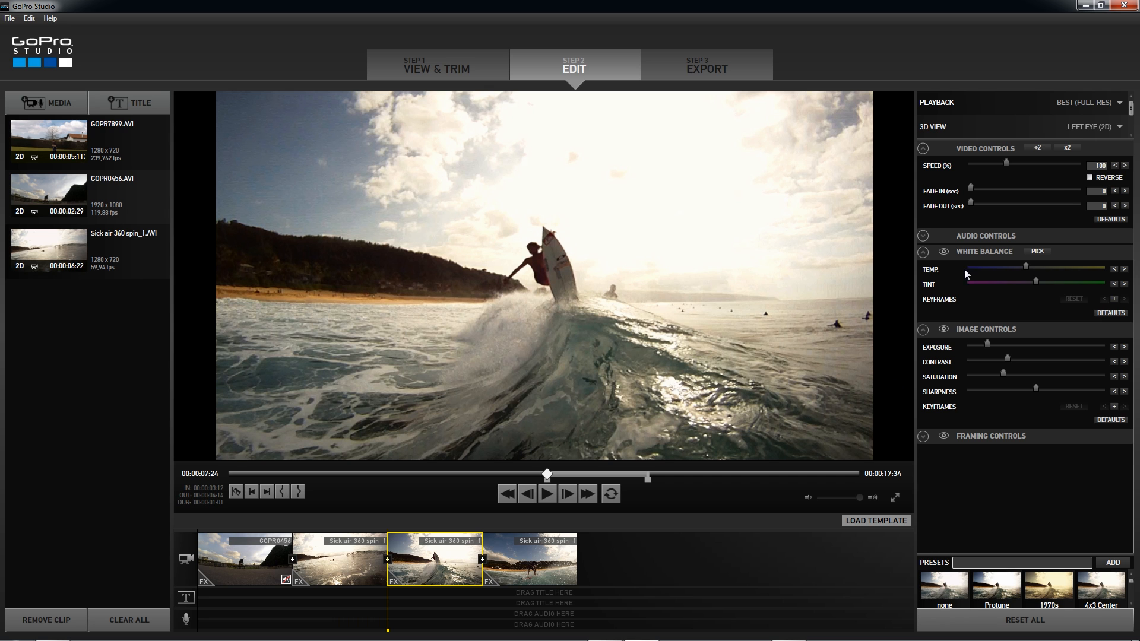
left_click_drag(1007, 163, 994, 165)
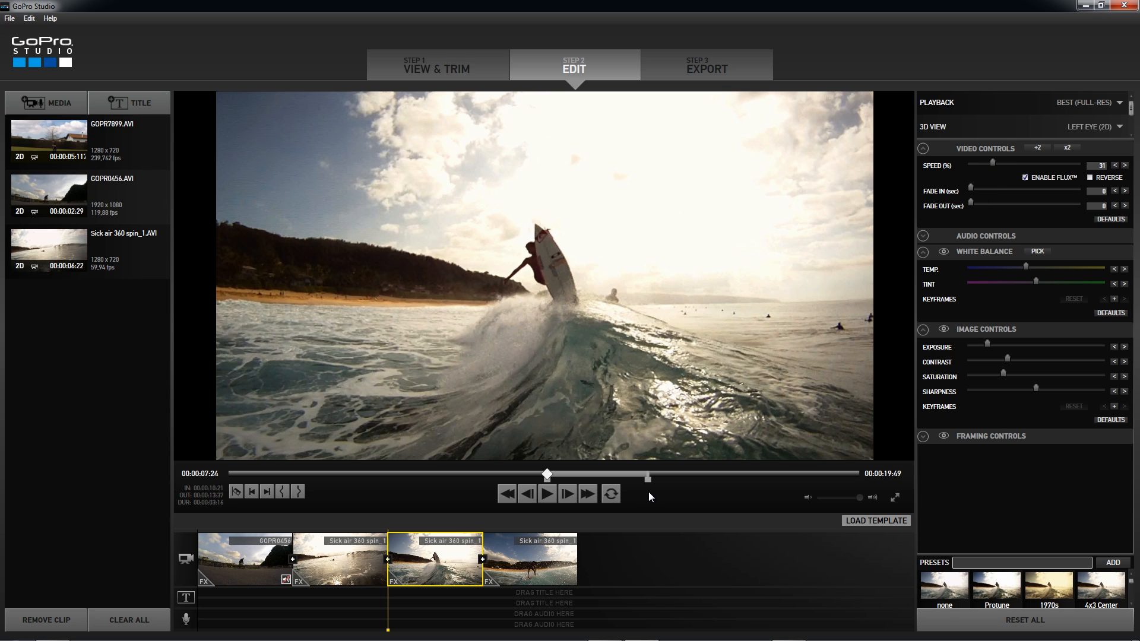
key("space")
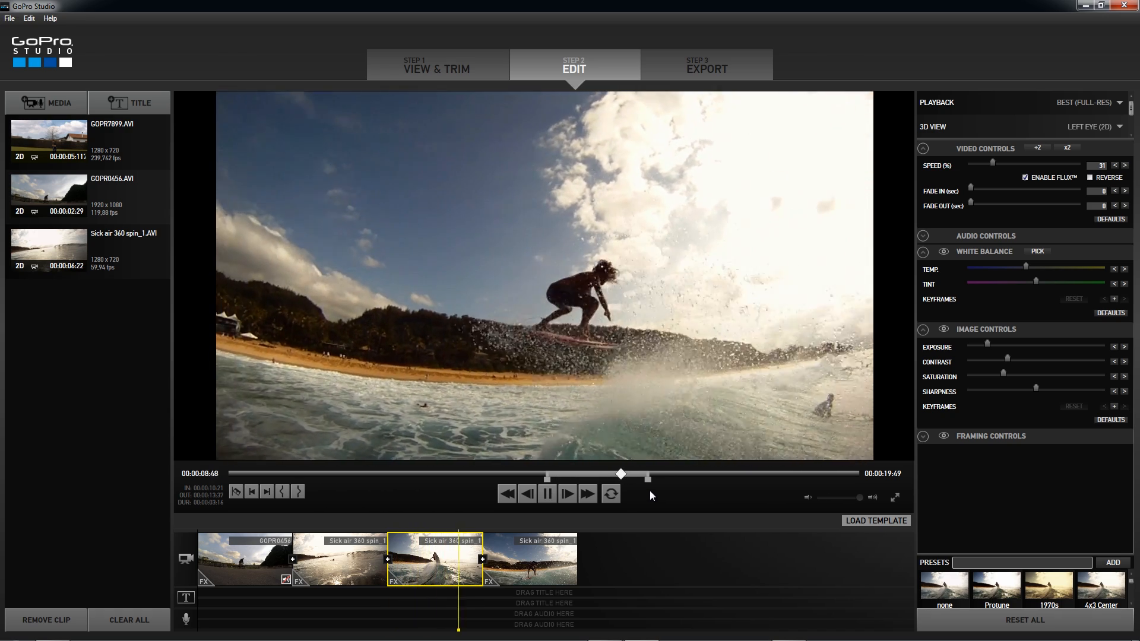
key("space")
left_click_drag(511, 608, 390, 597)
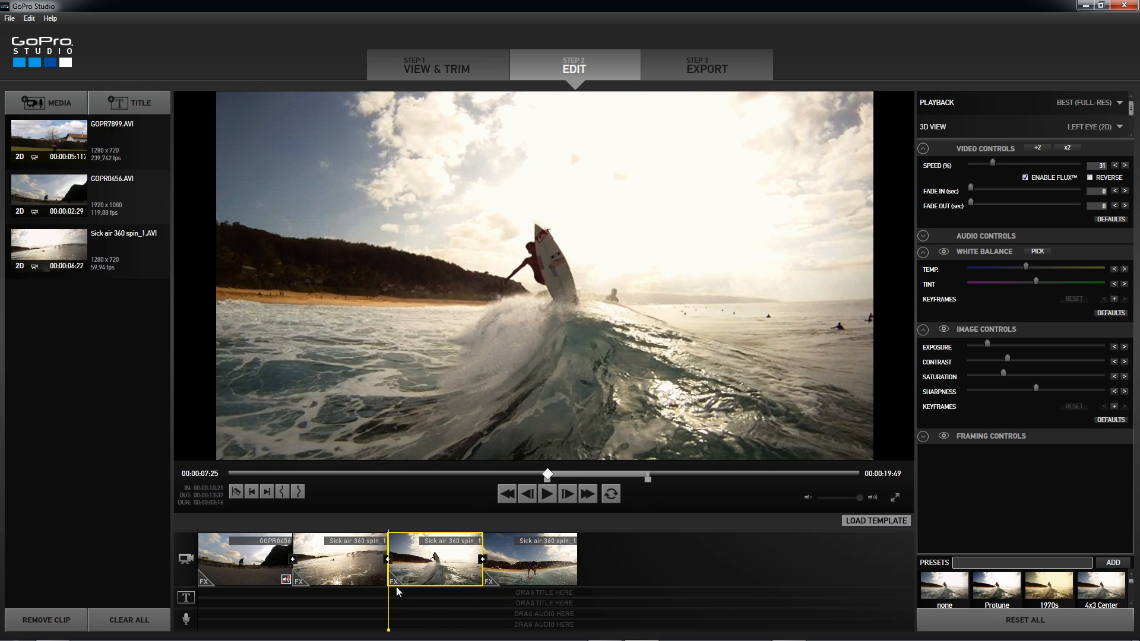
key("space")
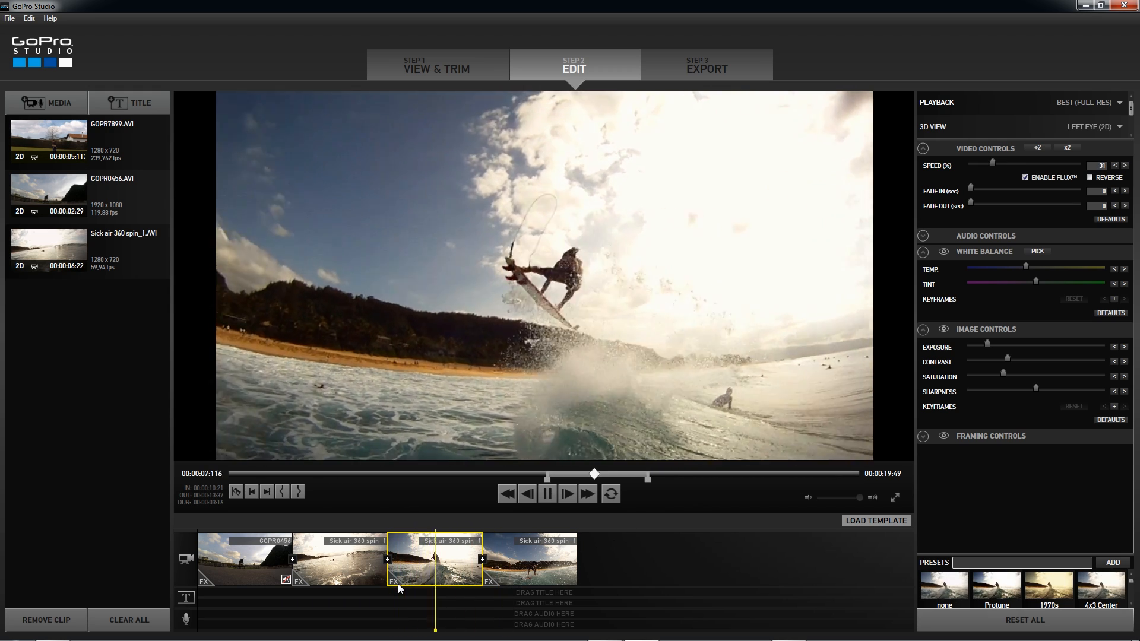
key("space")
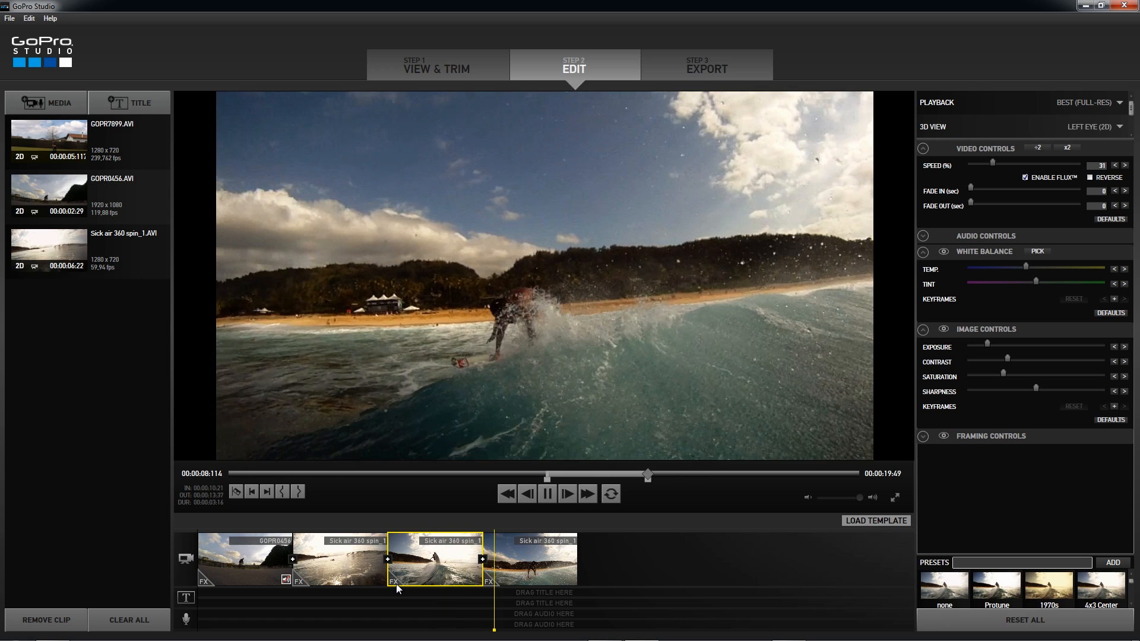
left_click(499, 590)
left_click(411, 597)
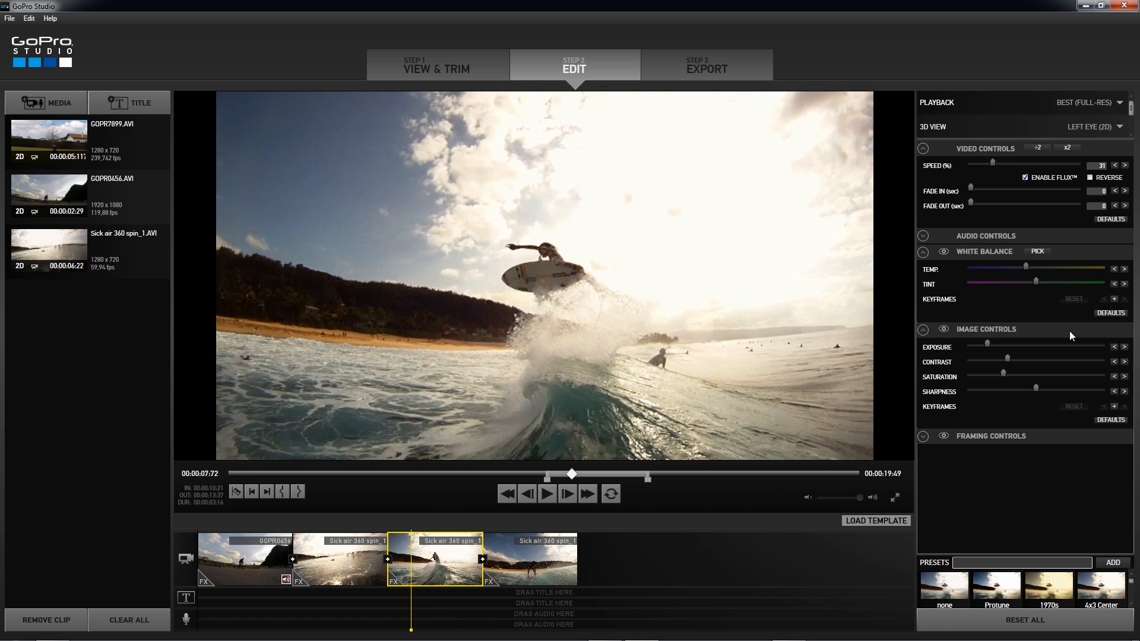
- Set the middle surf section's speed to 40% and play through the jump and landing
double_click(1095, 165)
left_click(1124, 166)
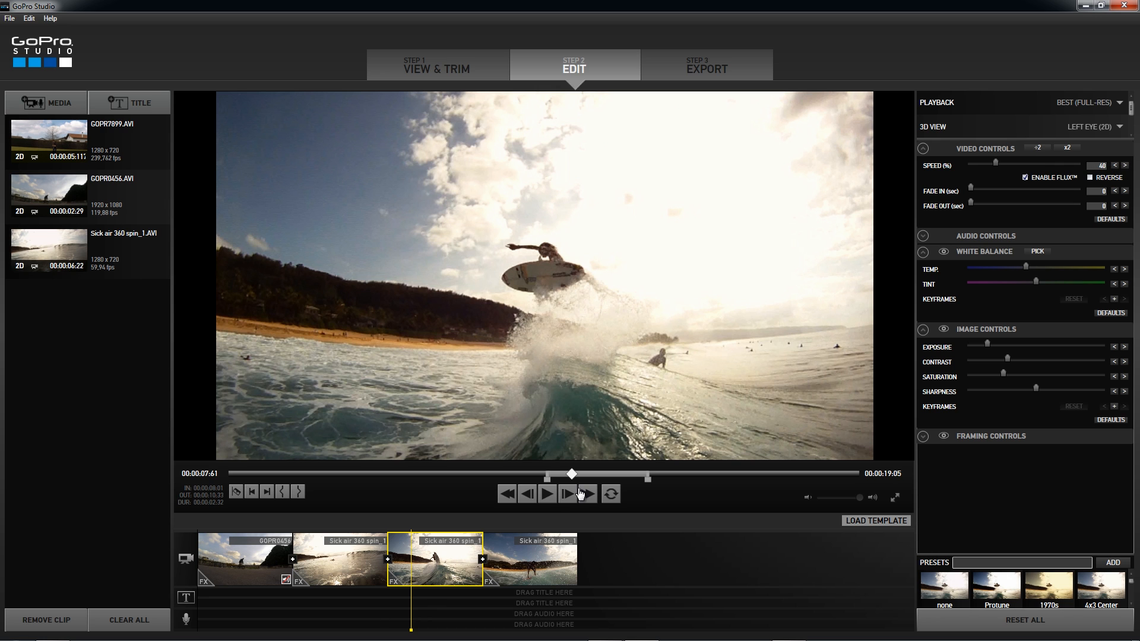
left_click(550, 496)
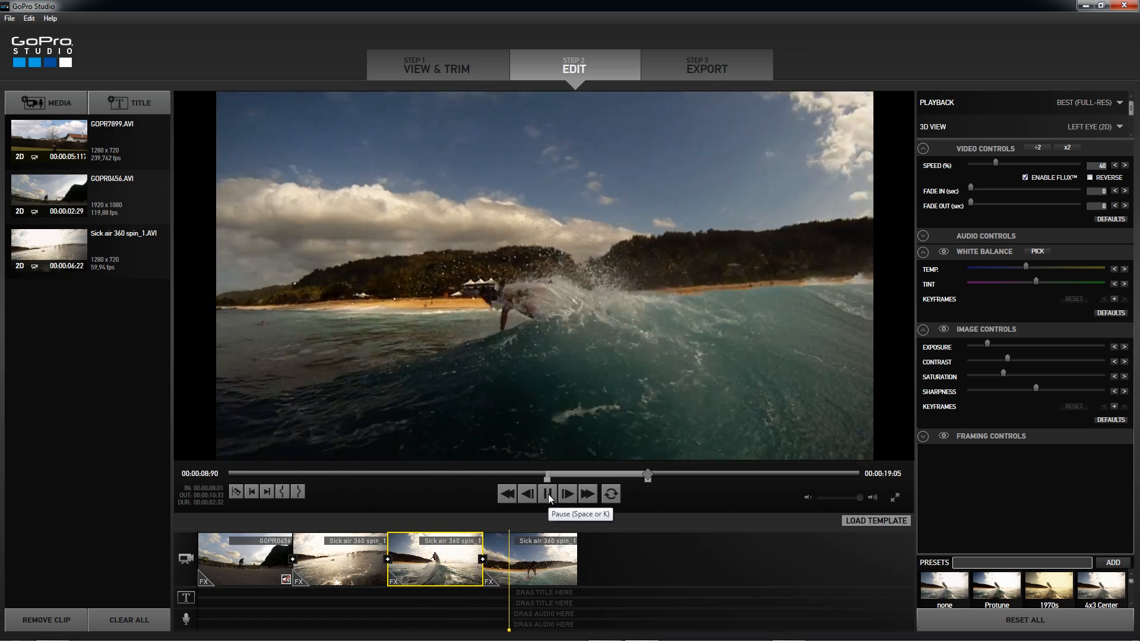
left_click(565, 537)
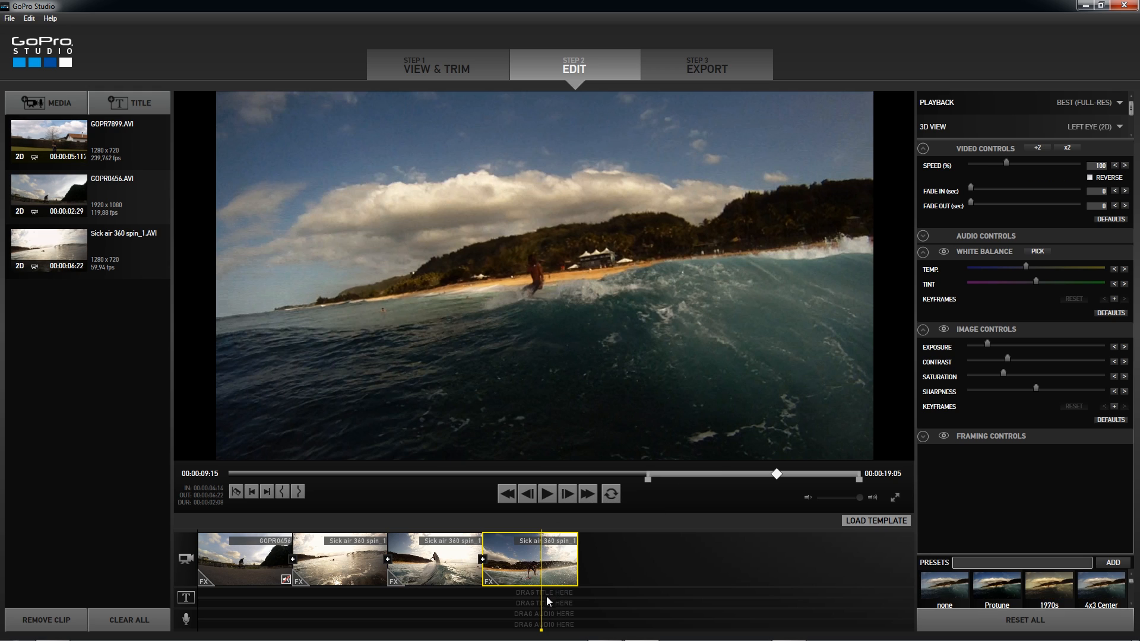
left_click(409, 584)
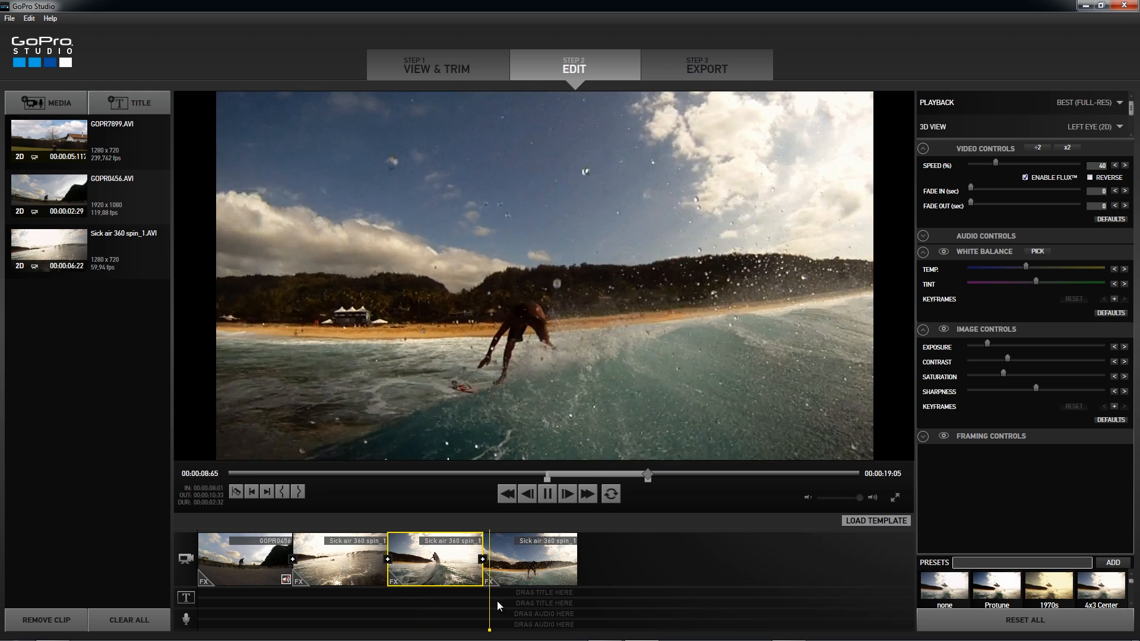
- Add a transition between the GOPR0456 clip and the first Sick air 360 spin_1 section and preview it
left_click(290, 590)
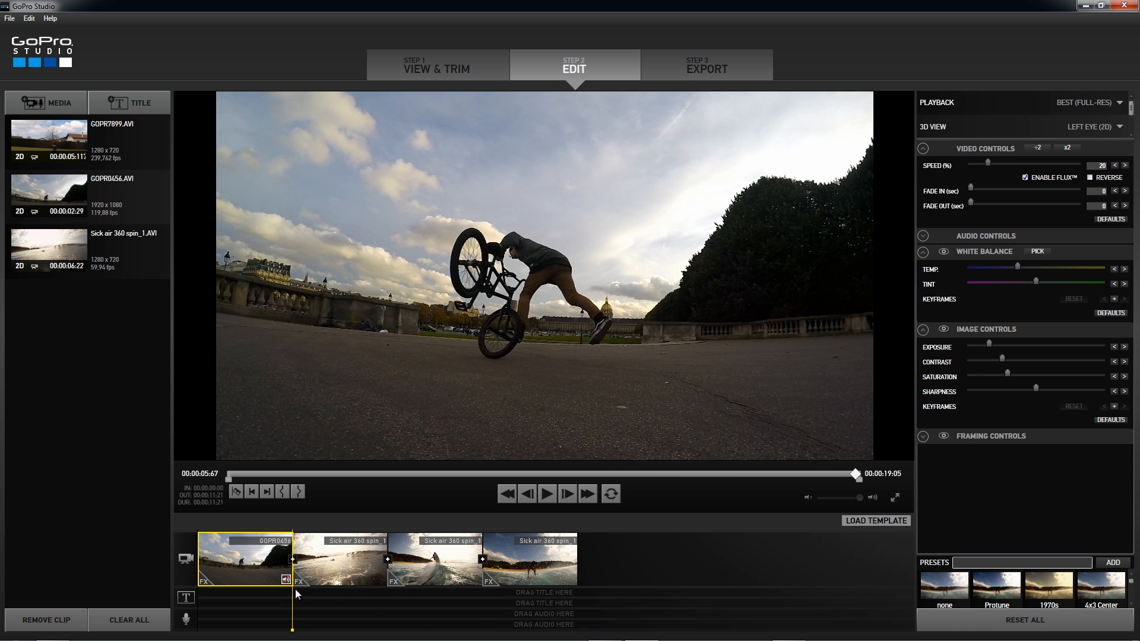
left_click(292, 560)
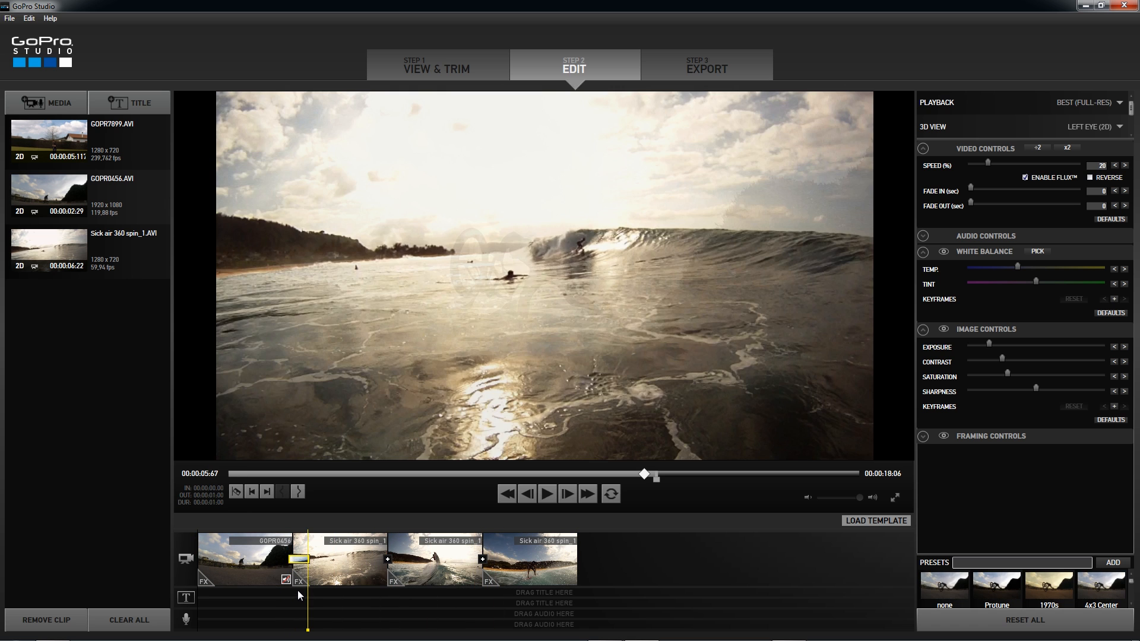
left_click_drag(307, 600, 275, 591)
key("space")
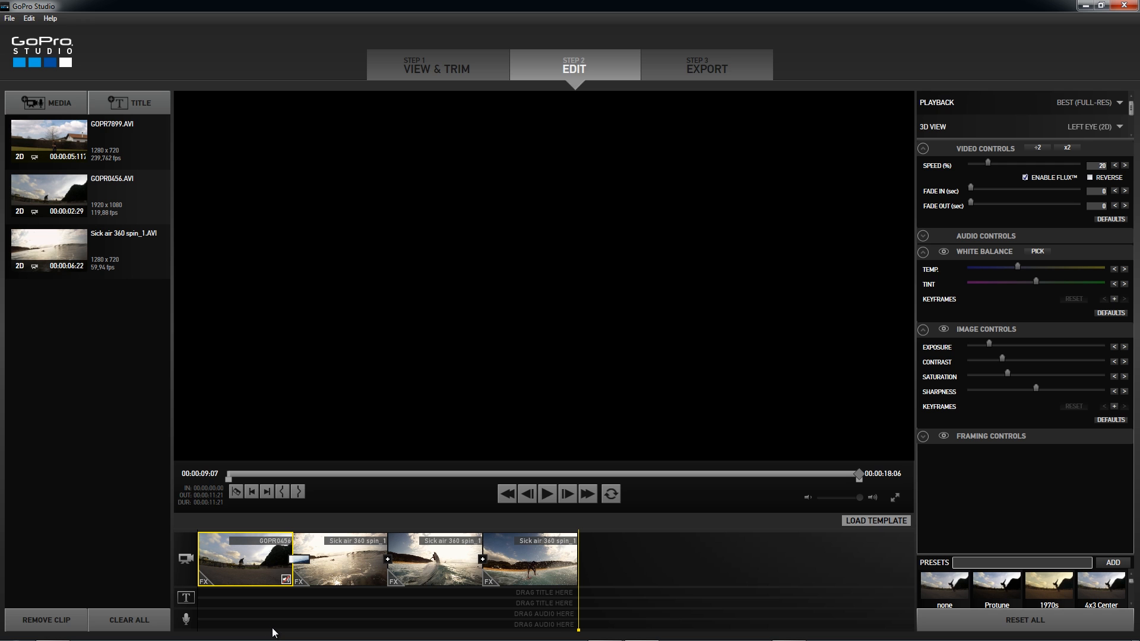
- Open the project save dialog, cancel it, and replay the surf sequence from the first Sick air 360 spin_1 section
key("ctrl+s")
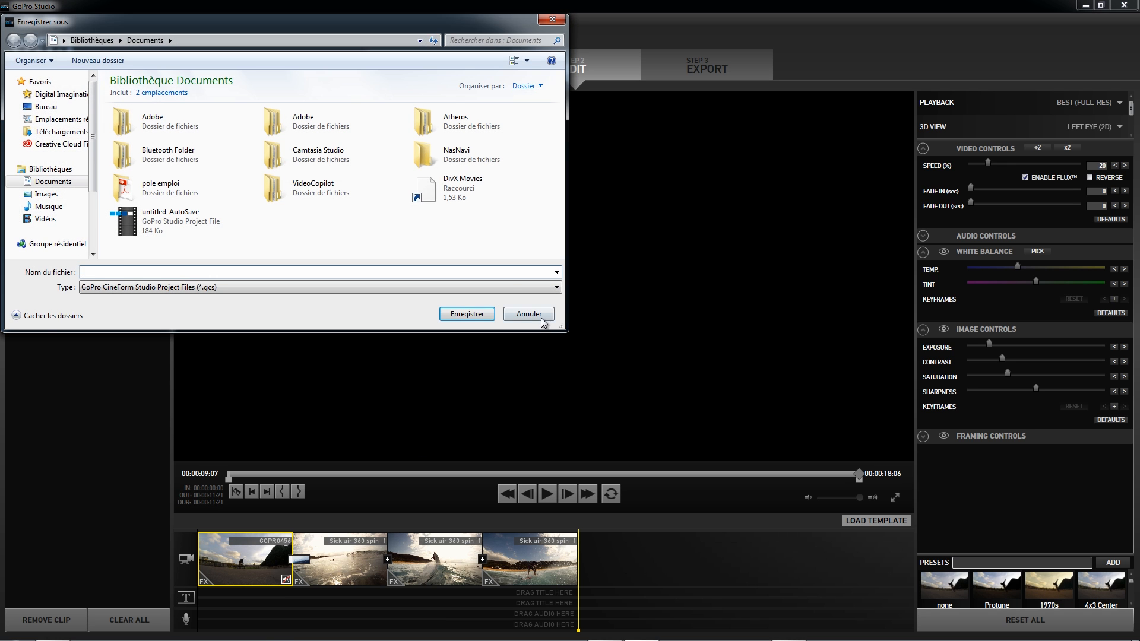
left_click(542, 318)
left_click_drag(576, 618, 344, 599)
key("space")
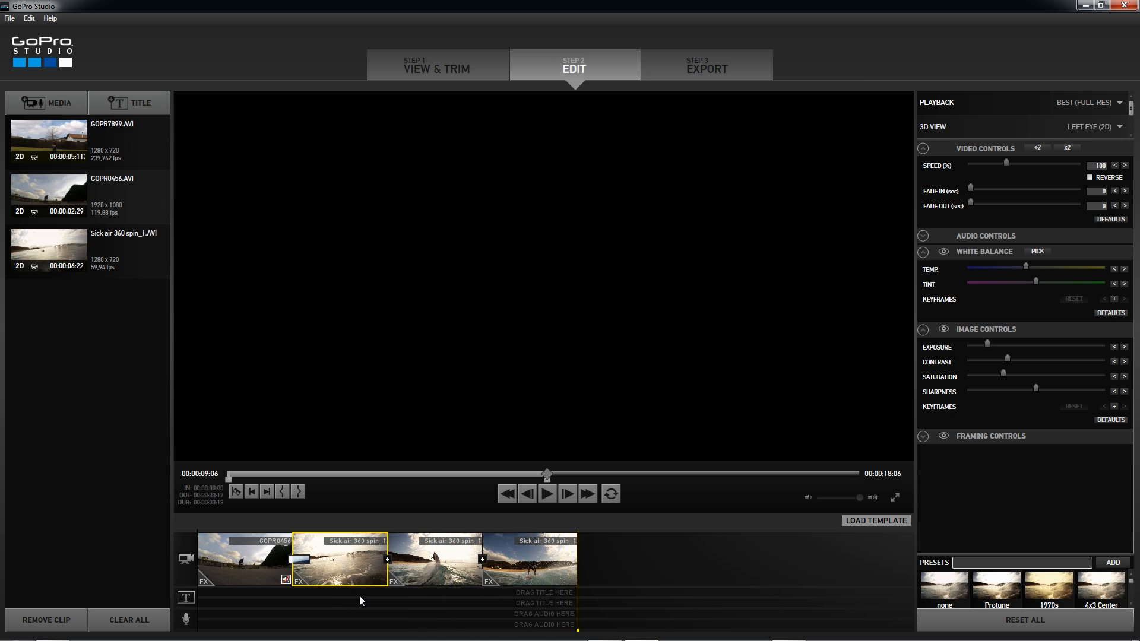
- Append GOPR7899.AVI to the end of the timeline, add a transition before it, and preview the result
left_click(102, 133)
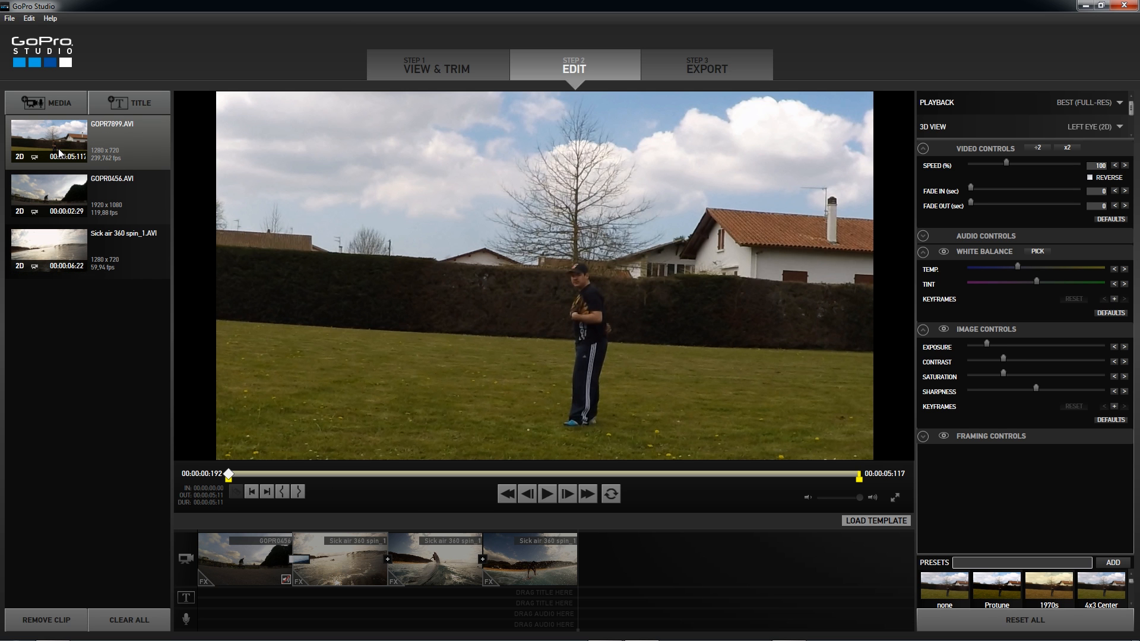
left_click_drag(62, 136, 596, 586)
left_click(573, 557)
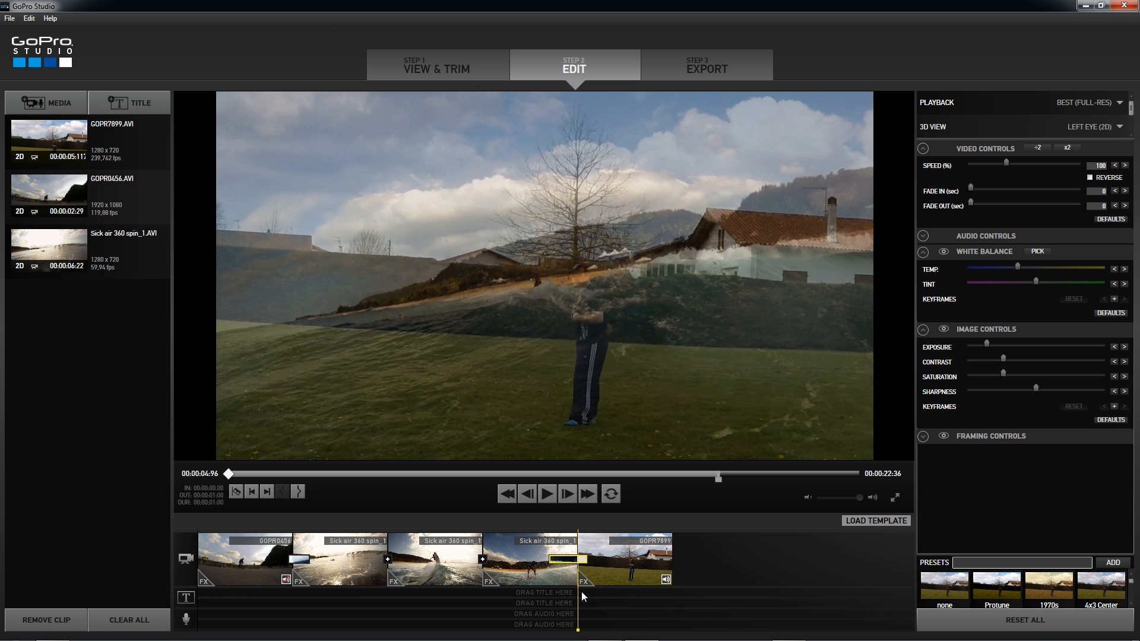
key("space")
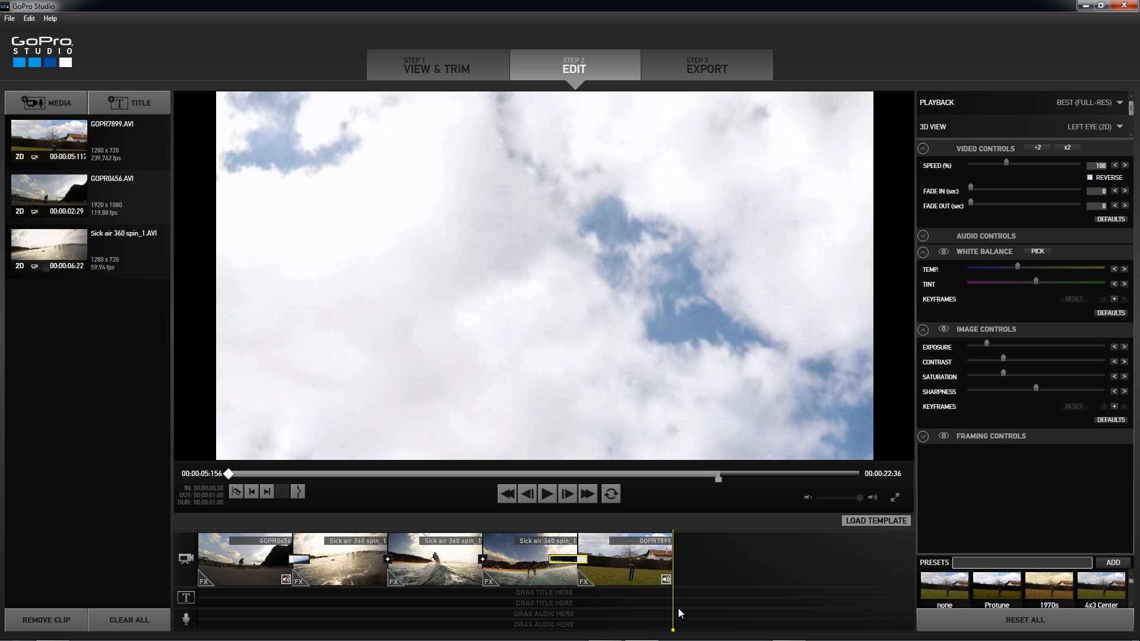
left_click_drag(673, 608, 576, 593)
key("space")
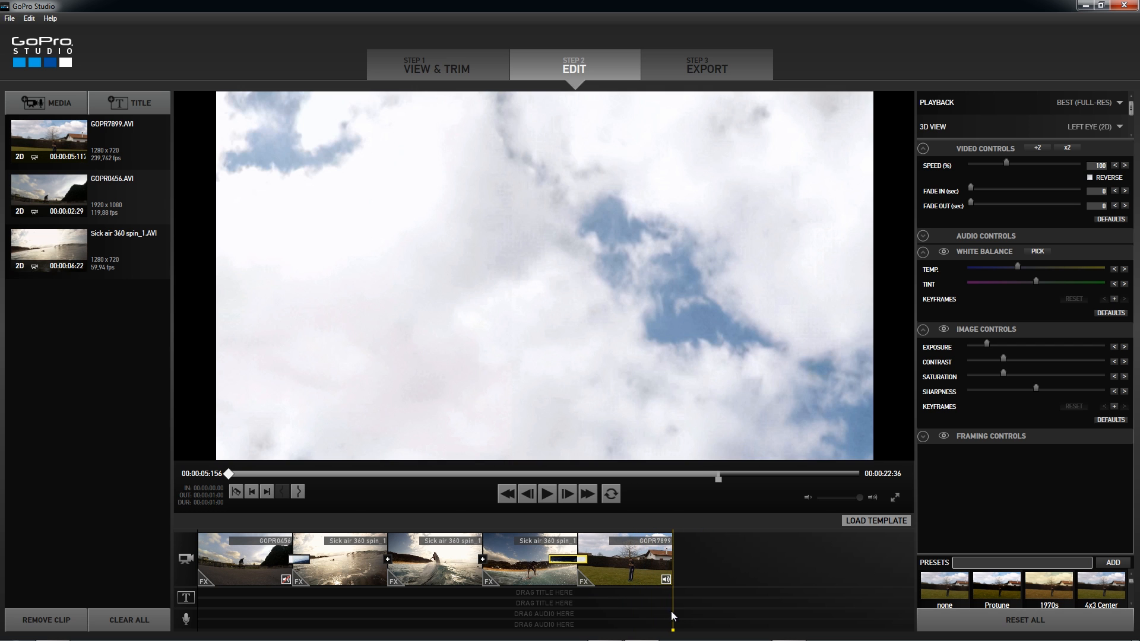
- Slightly raise the GOPR7899 clip's exposure, contrast and white balance temperature, checking a frame in mid-windup
left_click_drag(673, 616, 623, 621)
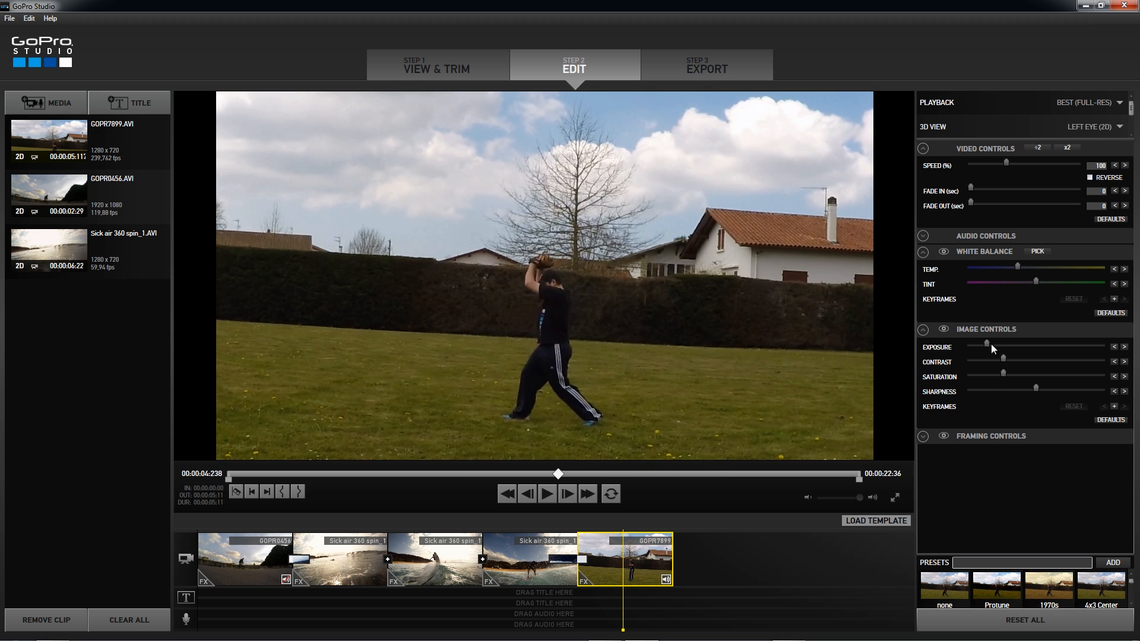
left_click_drag(992, 344, 1009, 358)
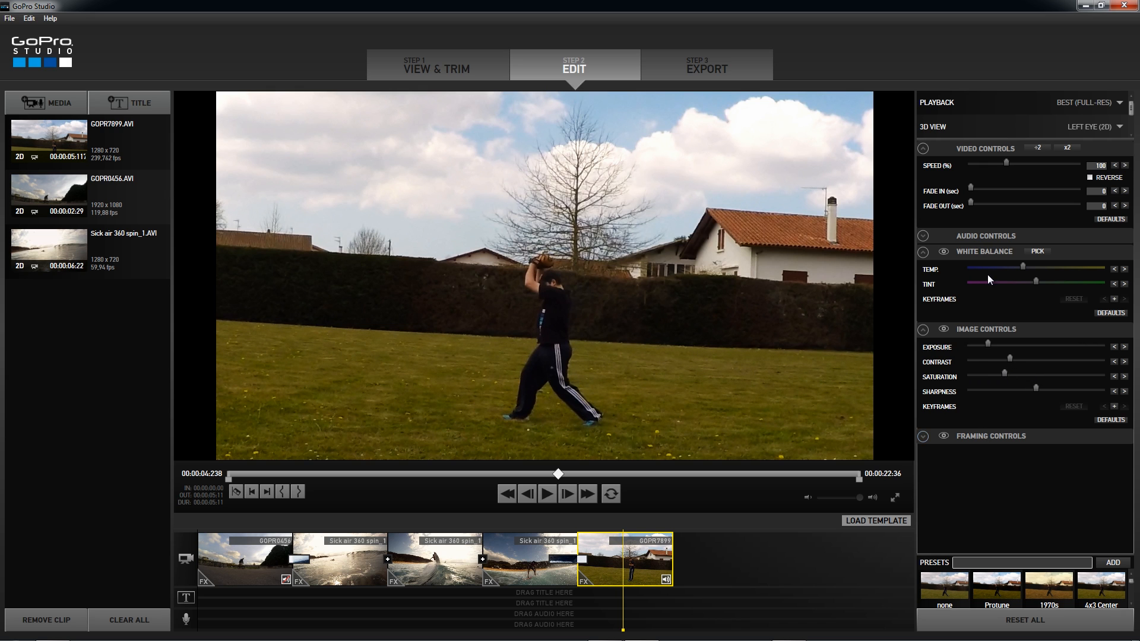
- Split the GOPR7899 timeline clip during the pitcher's windup and again at the follow-through after the throw
left_click_drag(622, 608, 648, 618)
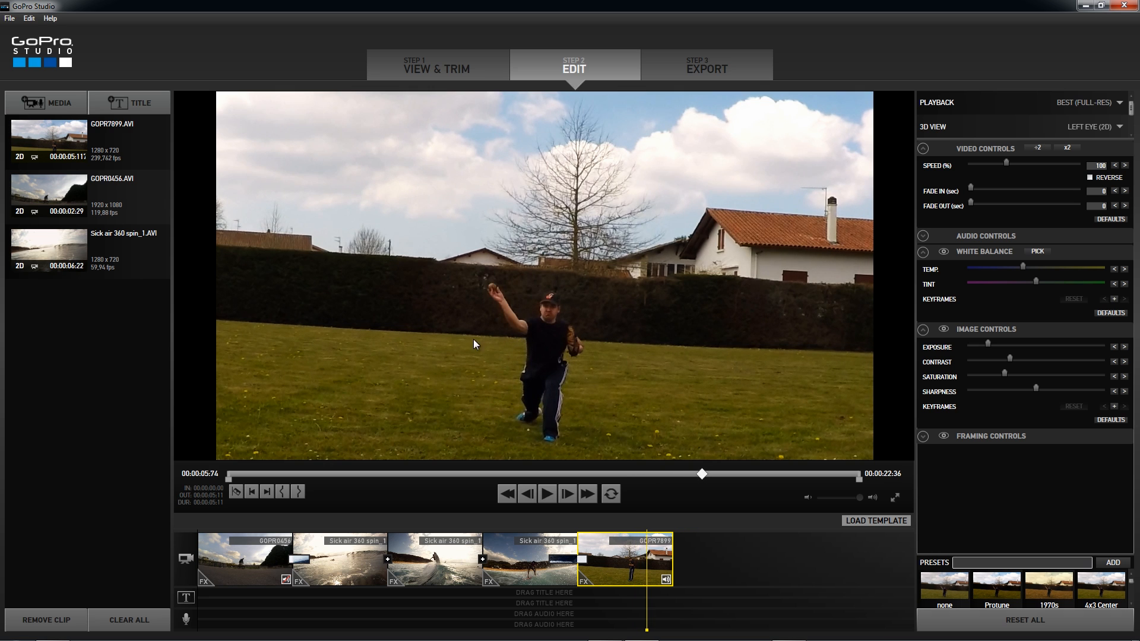
left_click(237, 498)
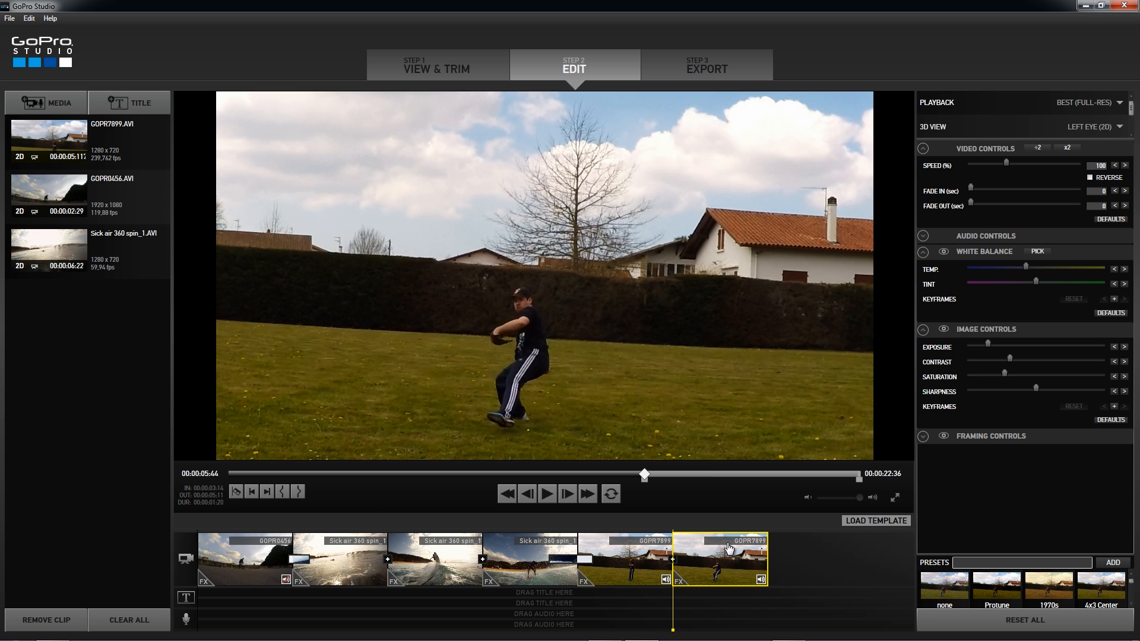
left_click_drag(670, 607, 722, 610)
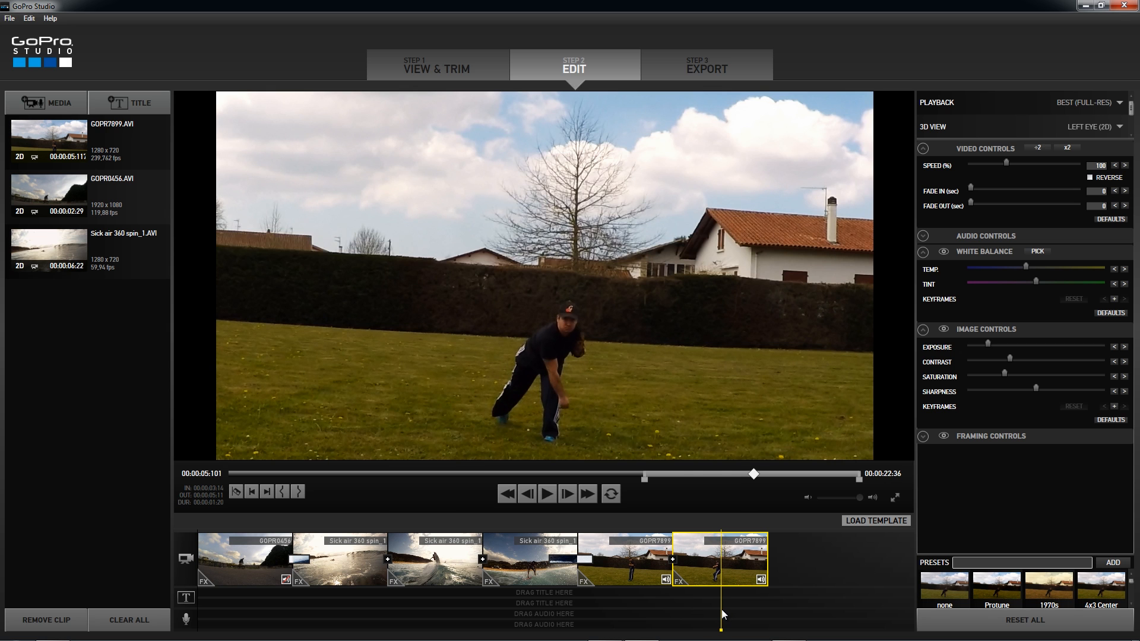
left_click(237, 493)
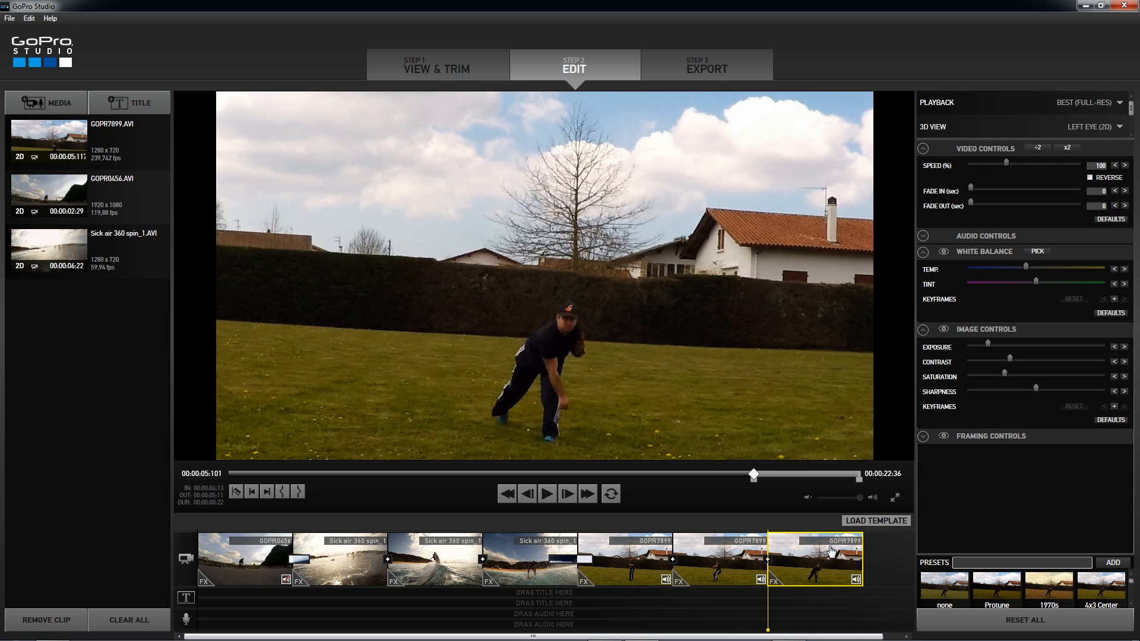
- Slow the middle GOPR7899 section containing the throw to 5% speed
left_click(725, 569)
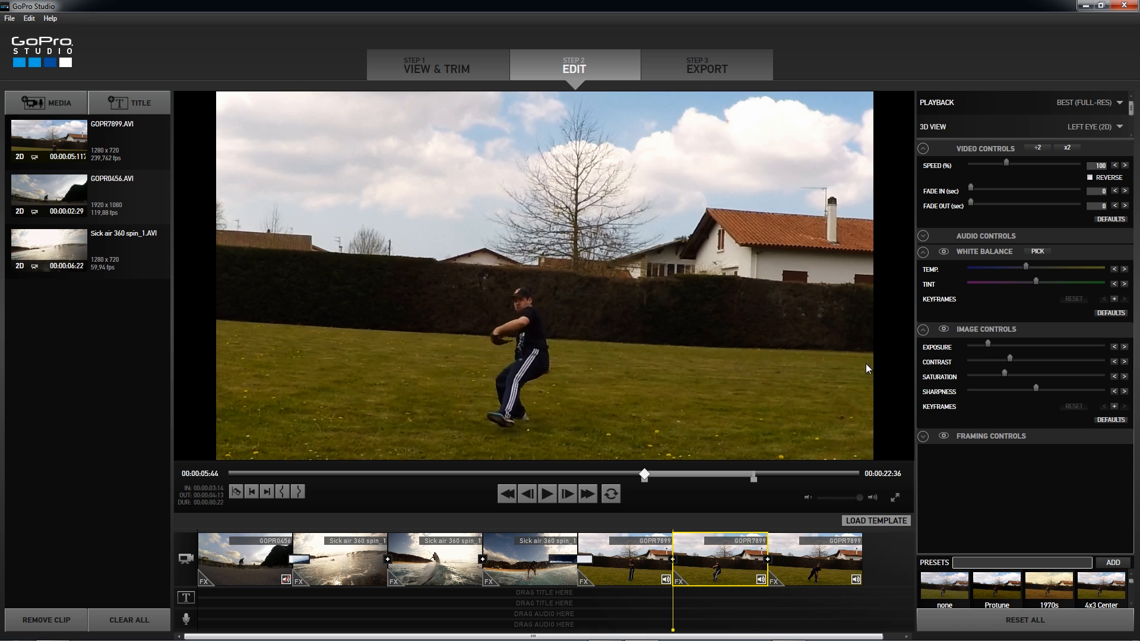
left_click_drag(1006, 161, 980, 160)
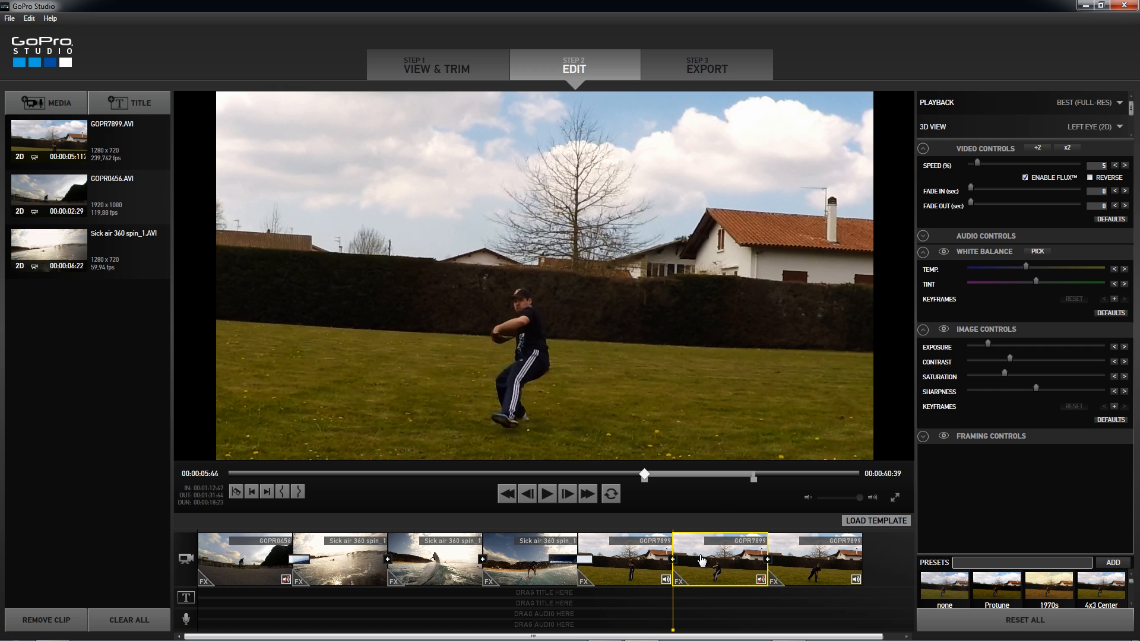
- Play the timeline from the transition into the GOPR7899 clips, and replay the slowed throw, pausing as the ball nears the camera
left_click_drag(673, 614, 568, 594)
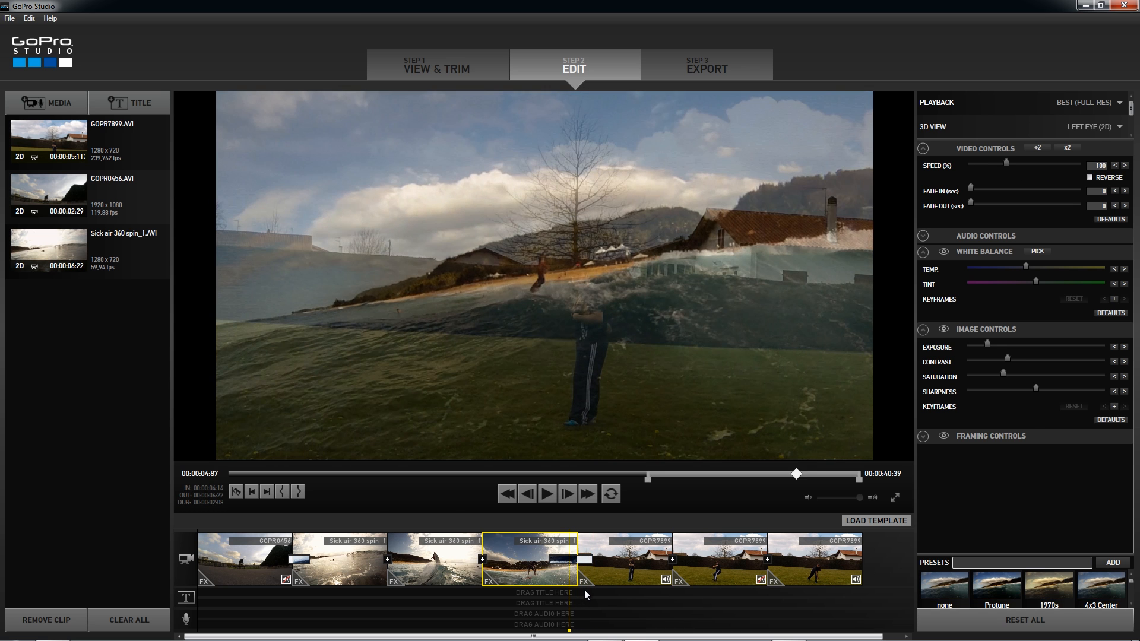
key("space")
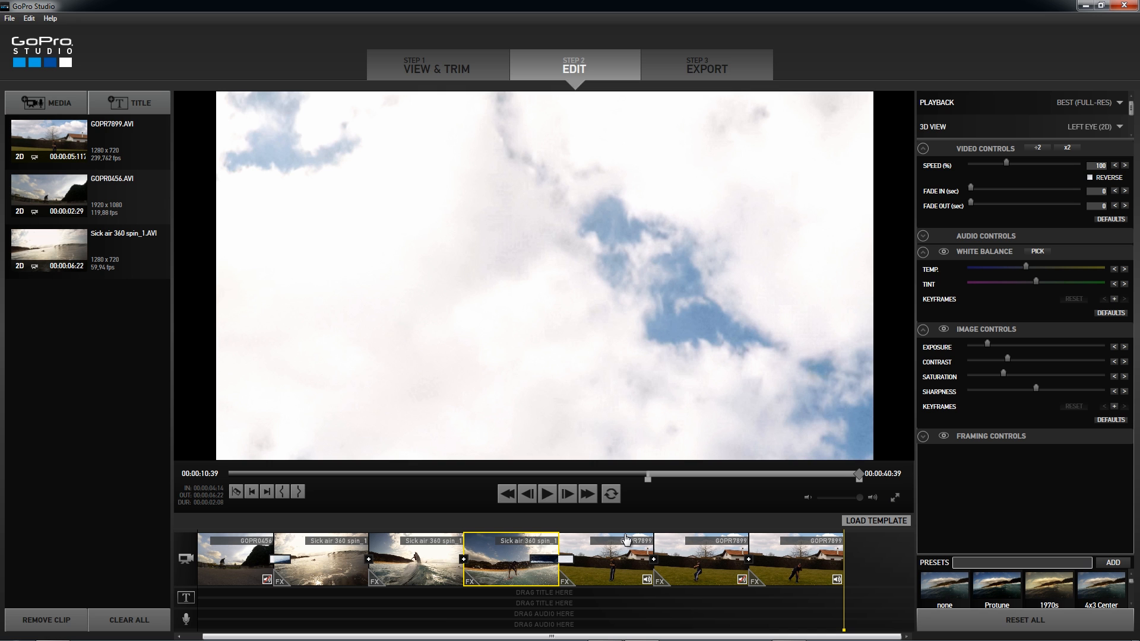
left_click_drag(844, 602, 689, 601)
key("space")
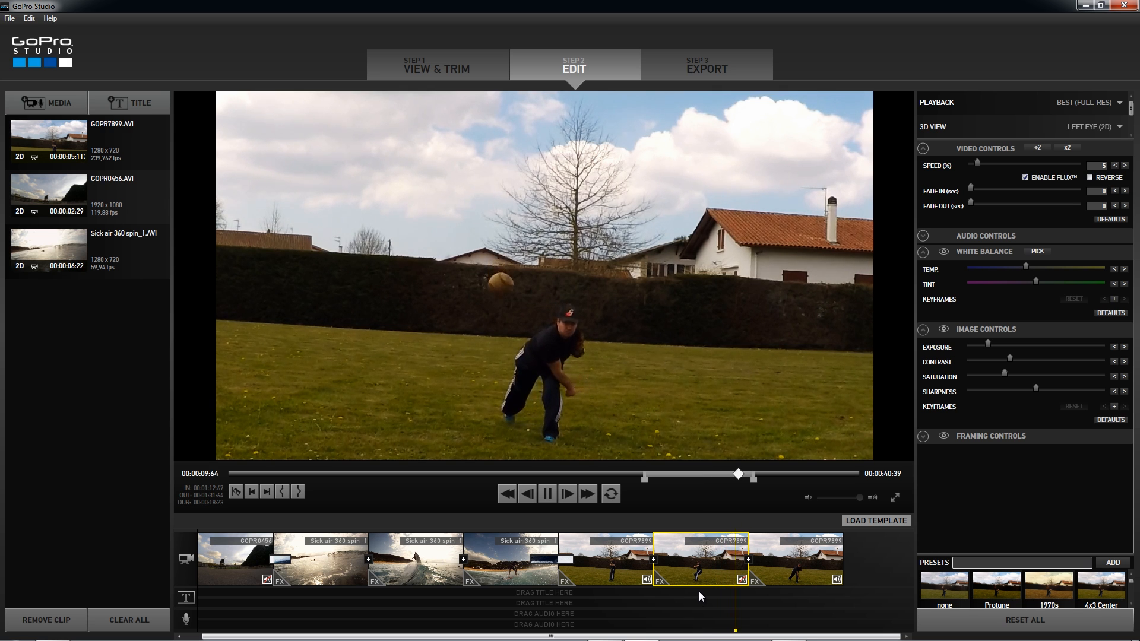
key("space")
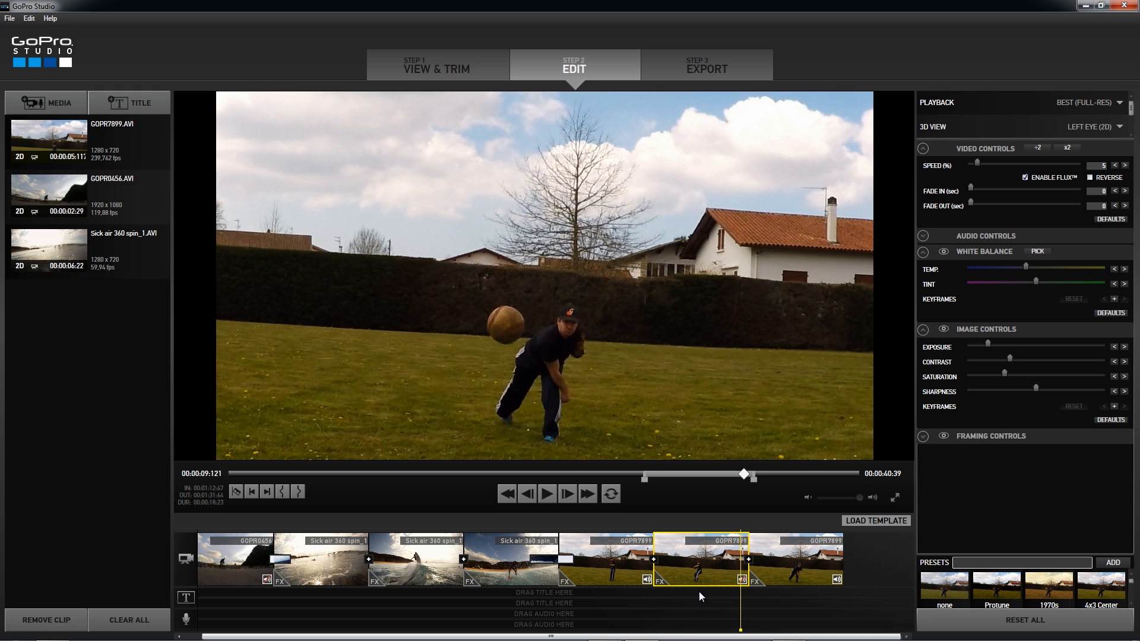
- Preview the slowed GOPR0456 bike clip and compare it with the slowed throw section, pausing just after the ball's release
left_click(519, 605)
left_click_drag(516, 608, 265, 596)
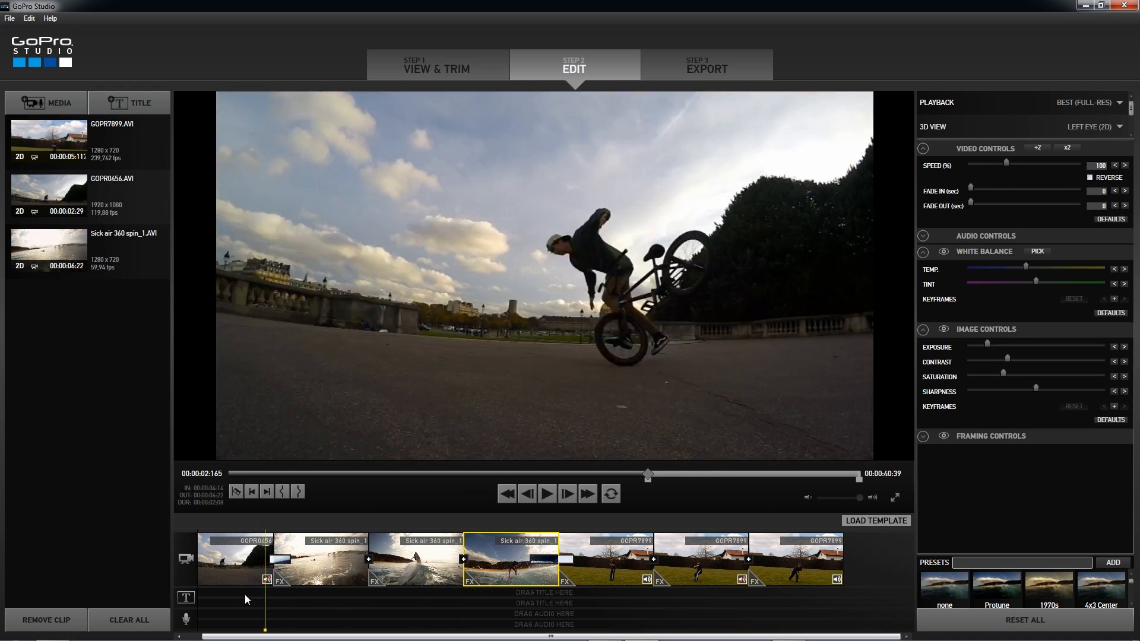
left_click(222, 589)
key("space")
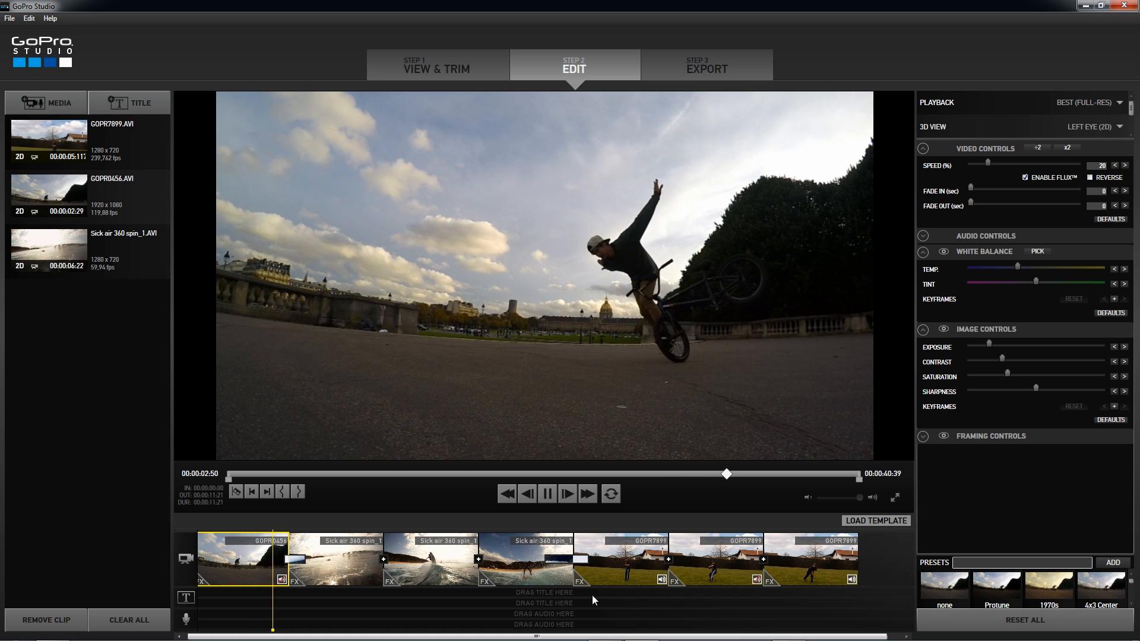
left_click(700, 601)
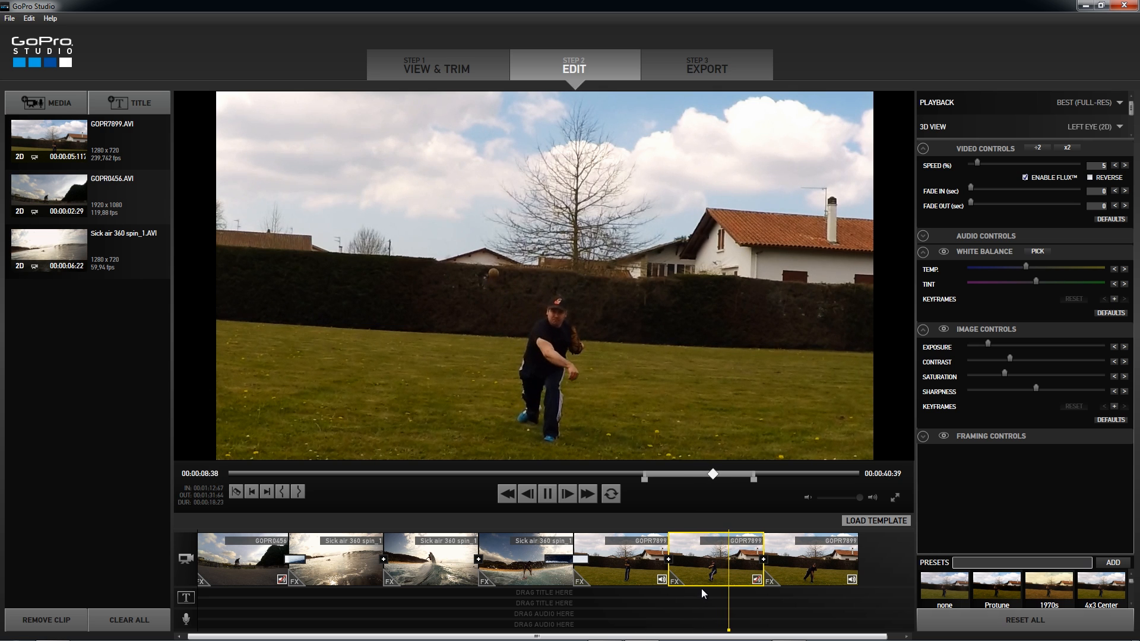
key("space")
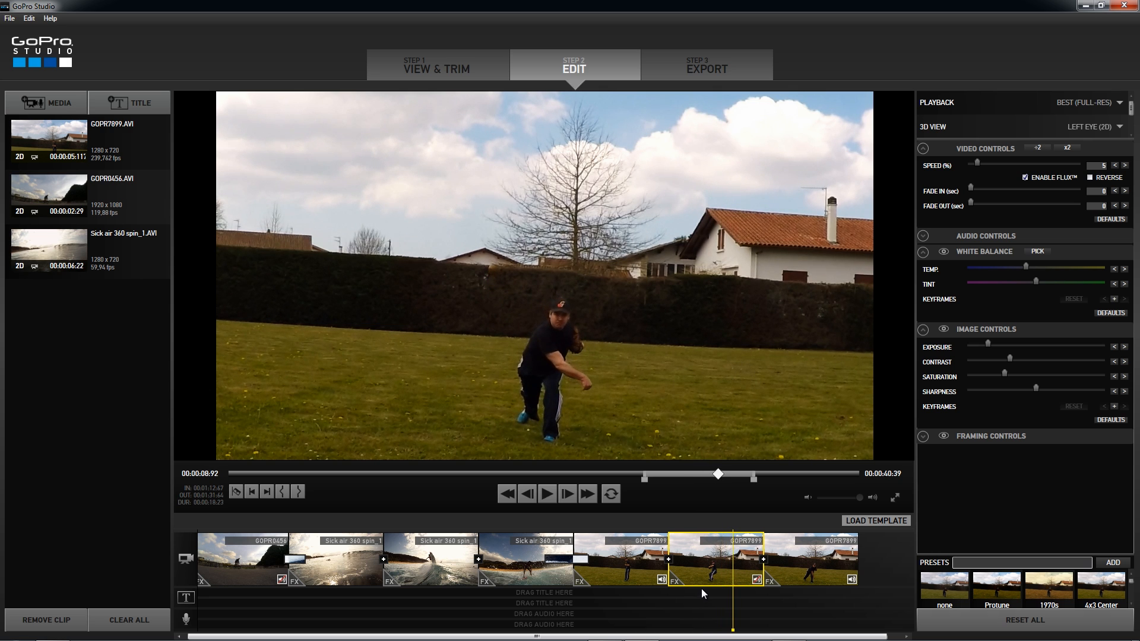